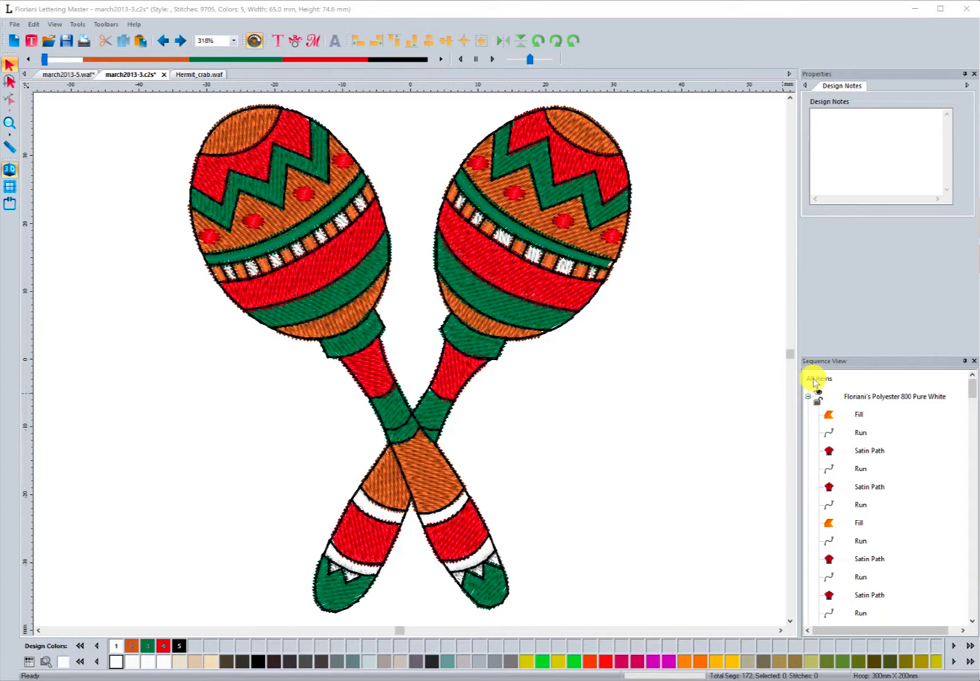
Select the whole maracas design and rotate it left through a full turn in four quarter-turn rotations
click(814, 382)
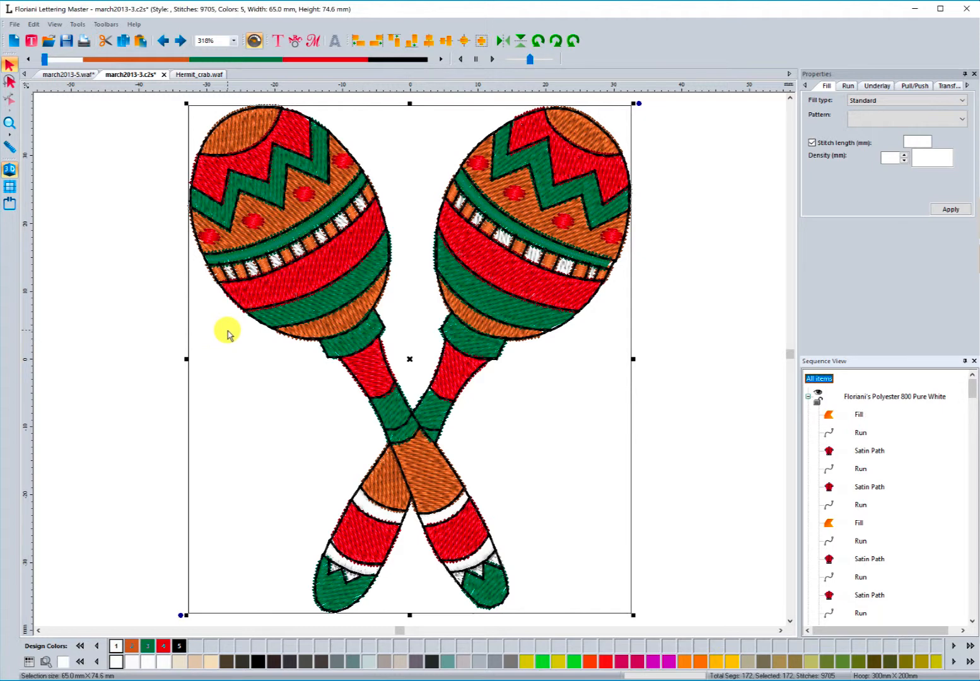
click(538, 41)
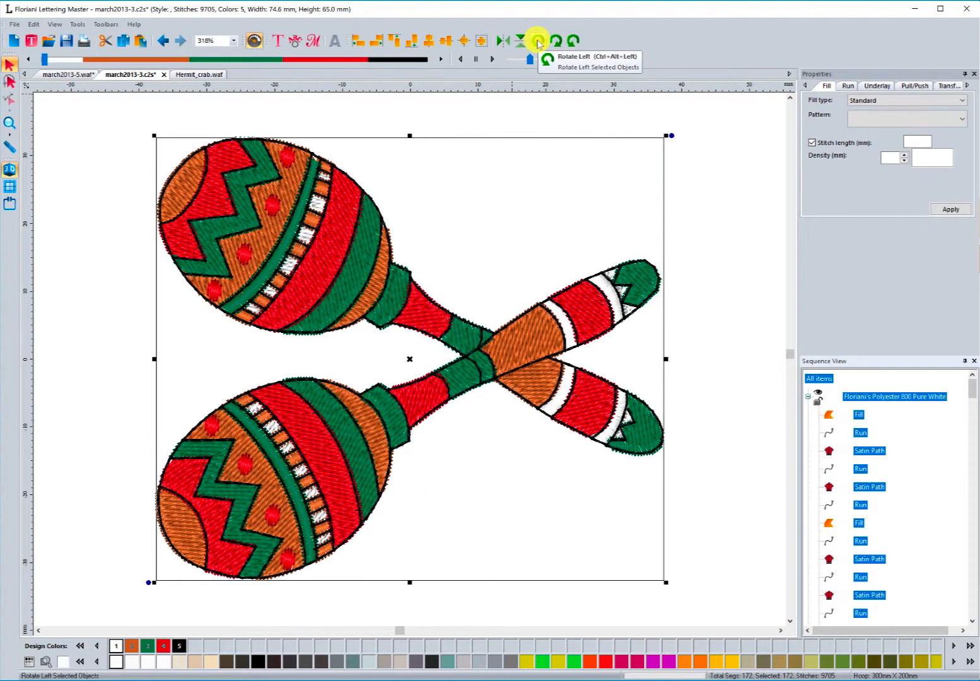
click(538, 41)
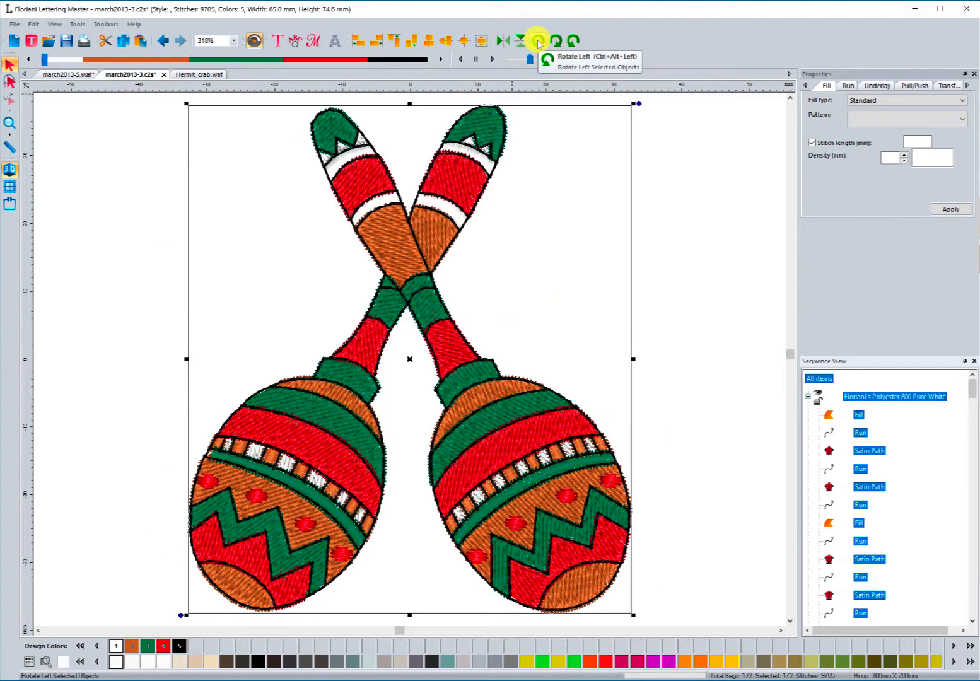
click(538, 42)
click(537, 42)
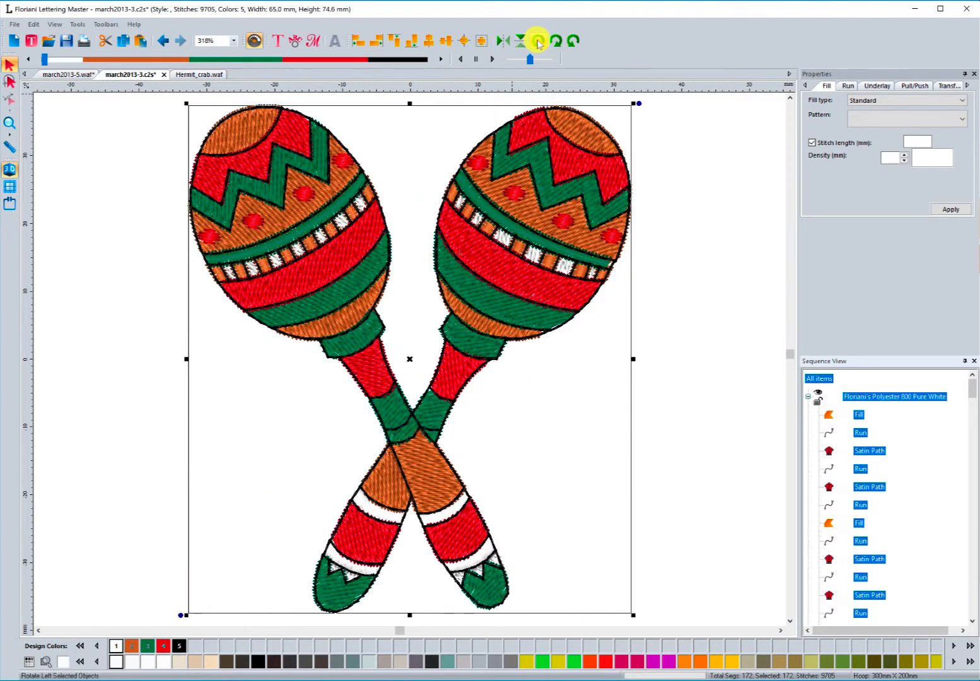
Rotate the selected maracas right through a full turn in four quarter-turn rotations
click(555, 42)
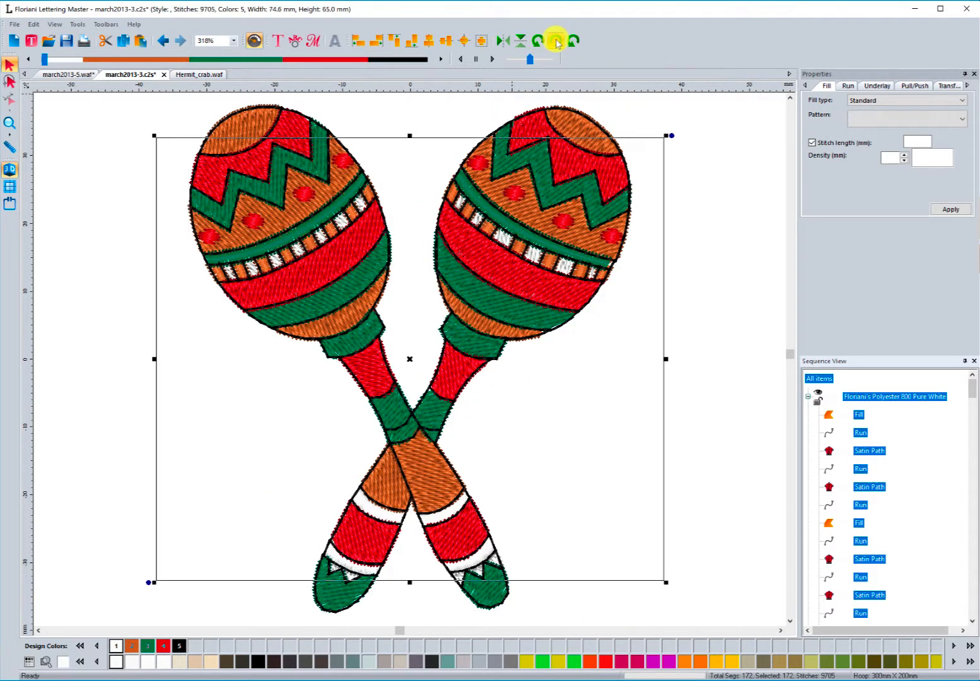
click(555, 42)
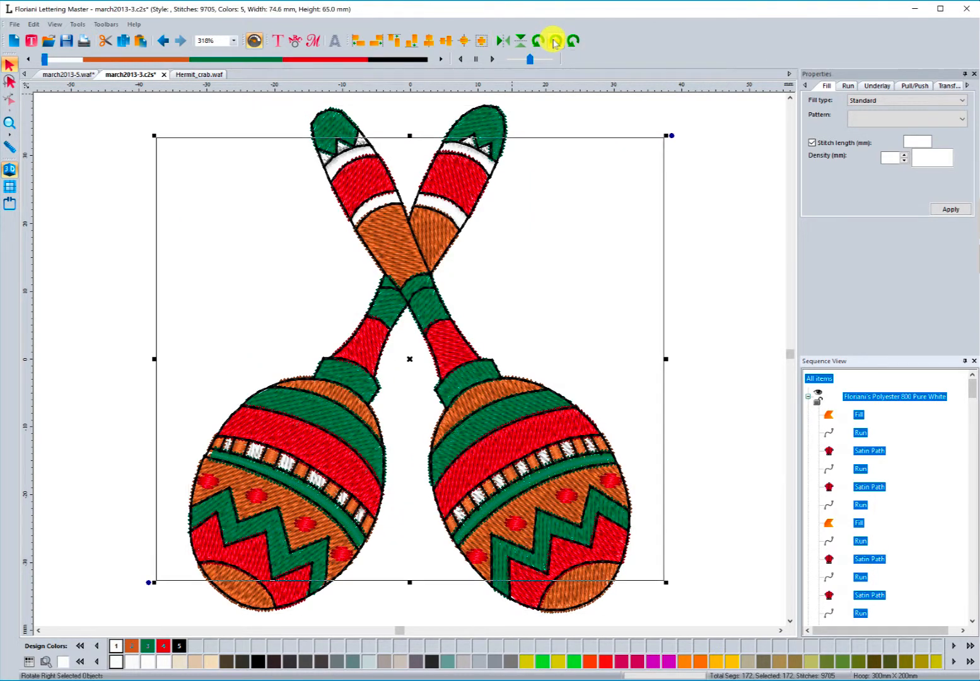
click(555, 41)
click(554, 42)
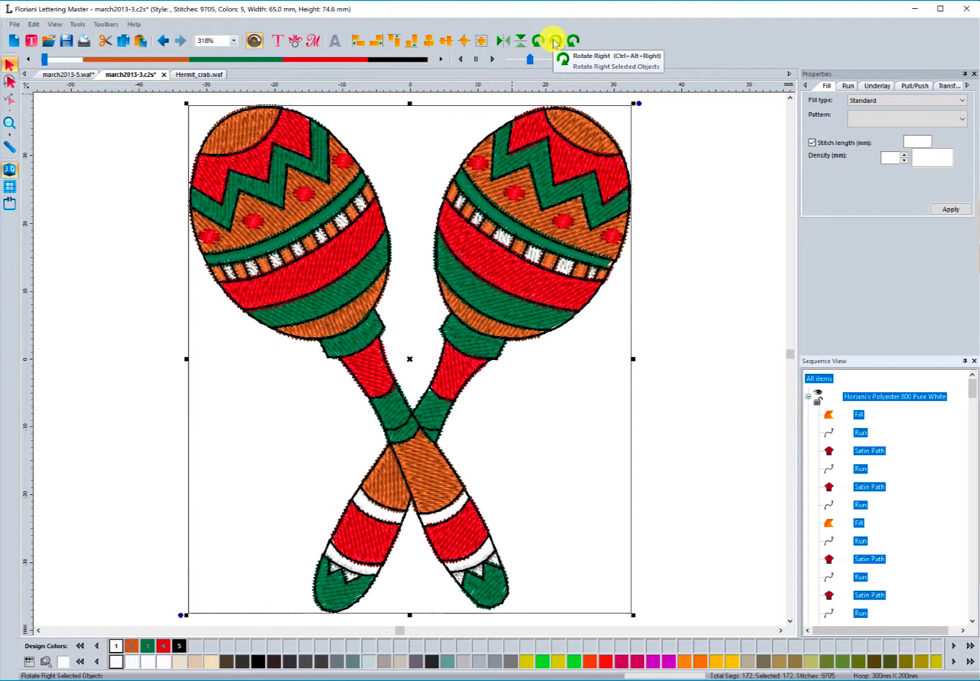
Rotate the maracas design by a custom angle of 55 degrees and undo that rotation
click(572, 41)
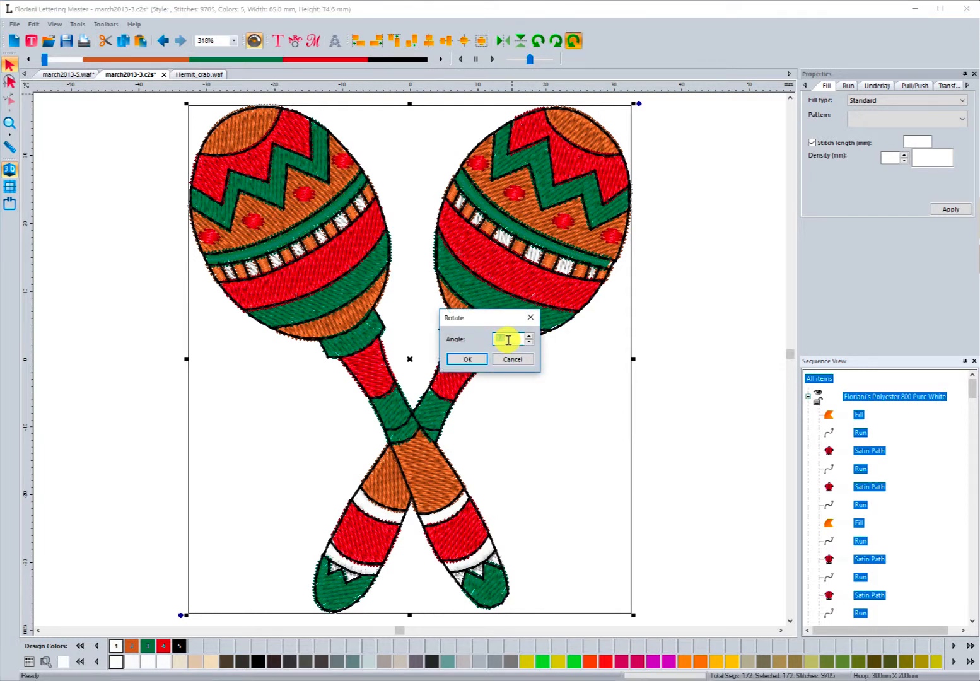
text(55)
click(472, 359)
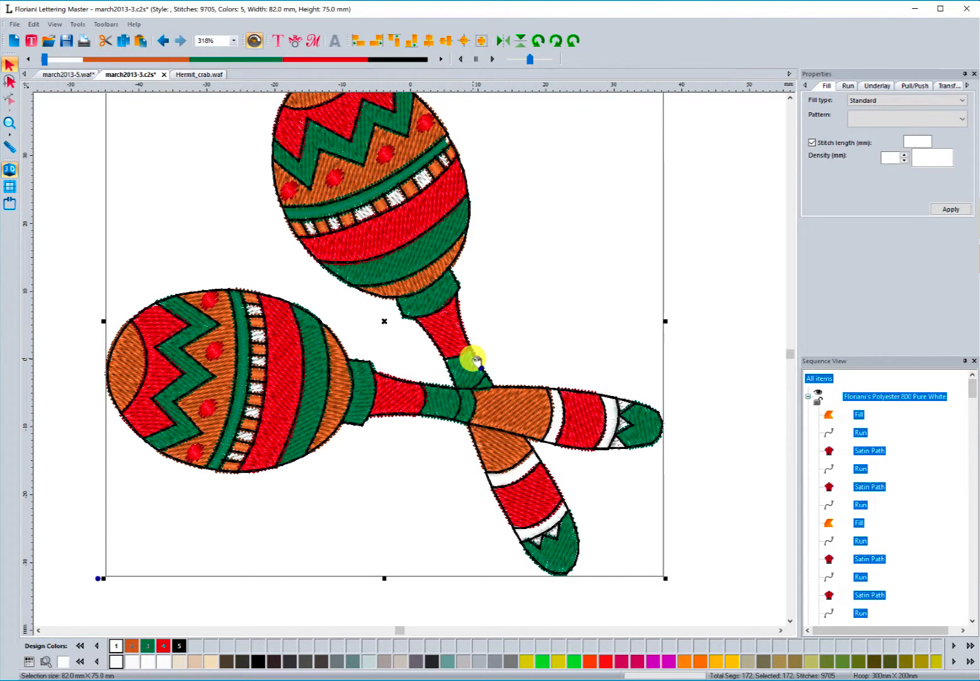
click(165, 42)
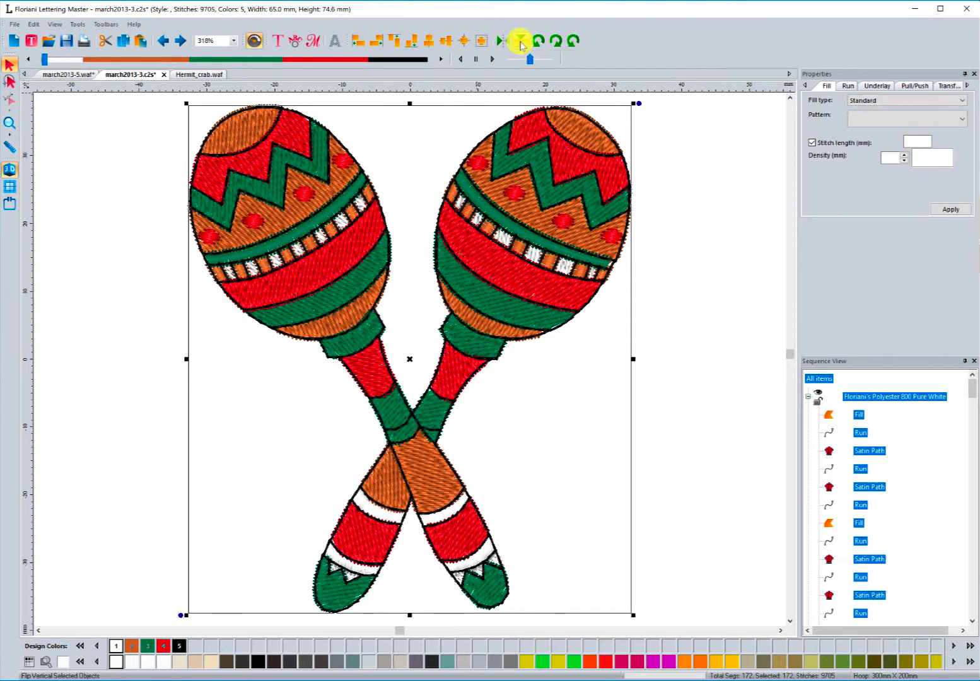
Flip the maracas vertically and horizontally, repeating the flips until the design is back in its original orientation
click(520, 41)
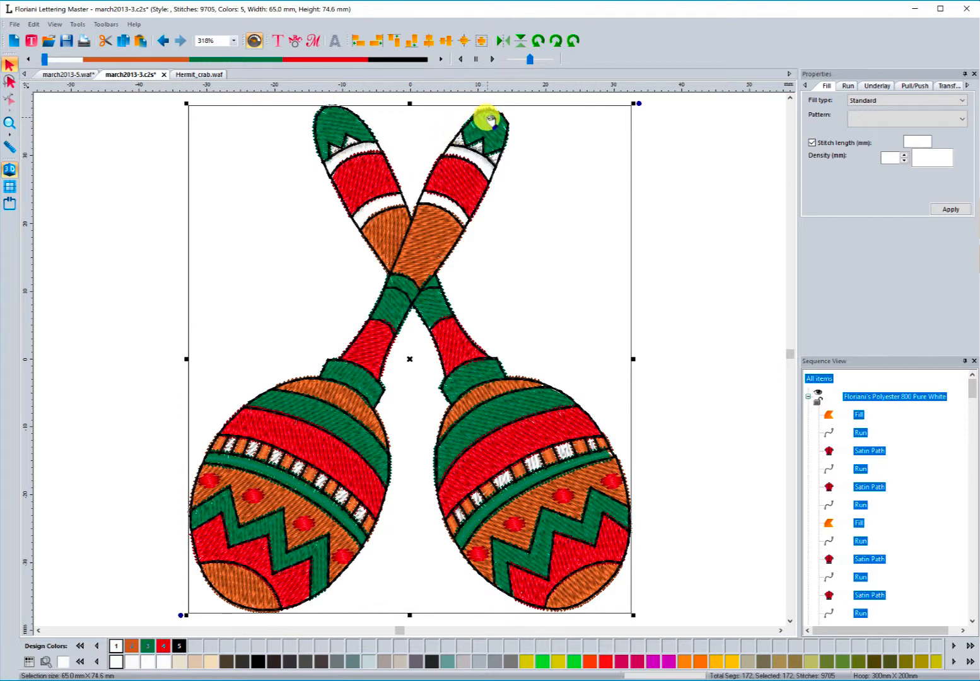
click(502, 42)
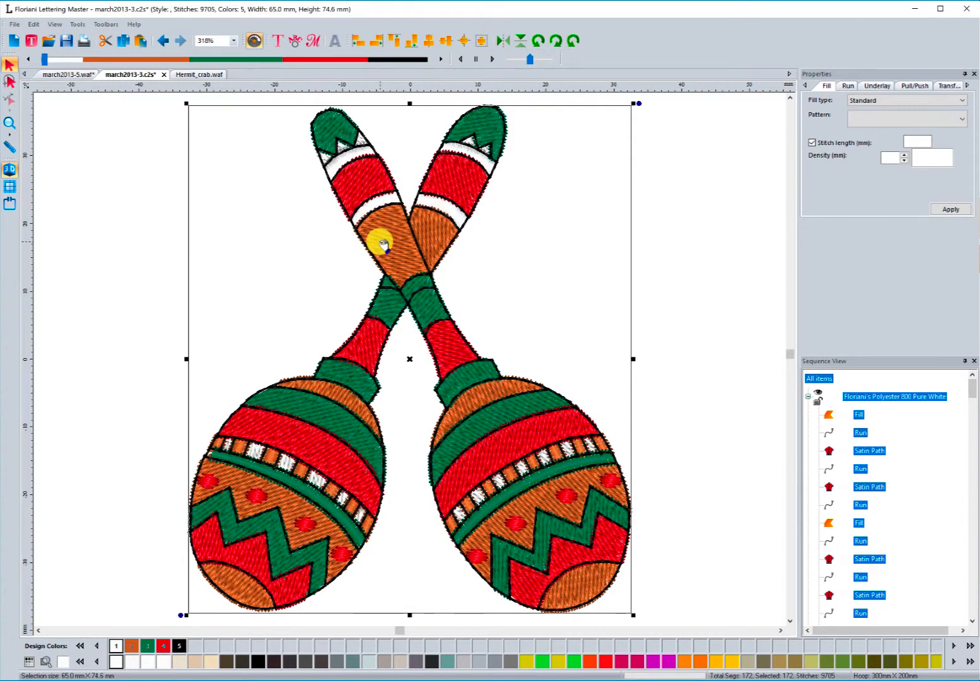
click(499, 41)
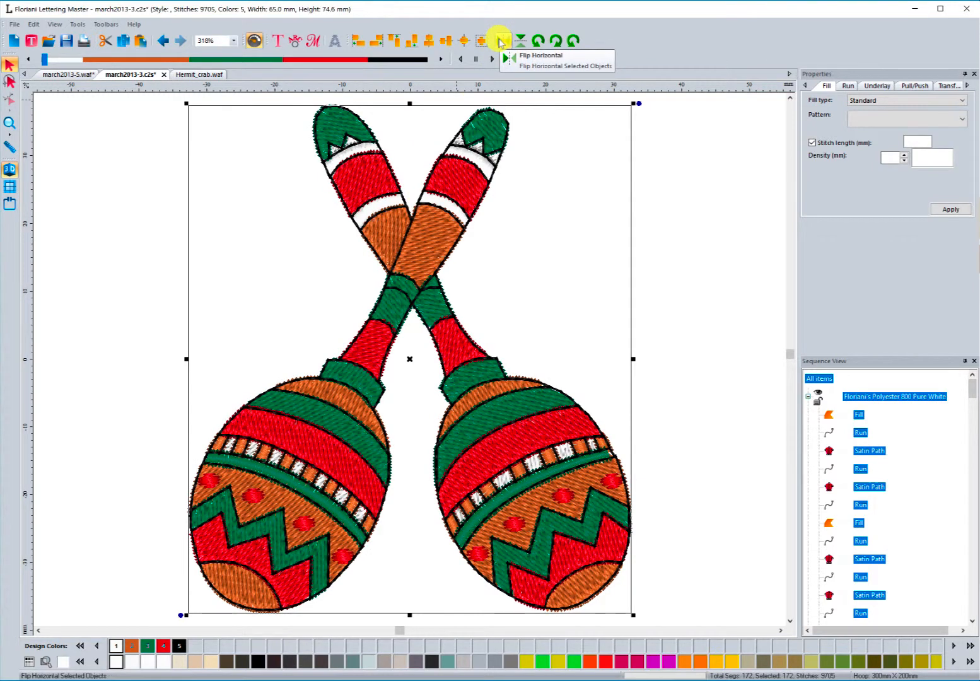
click(520, 41)
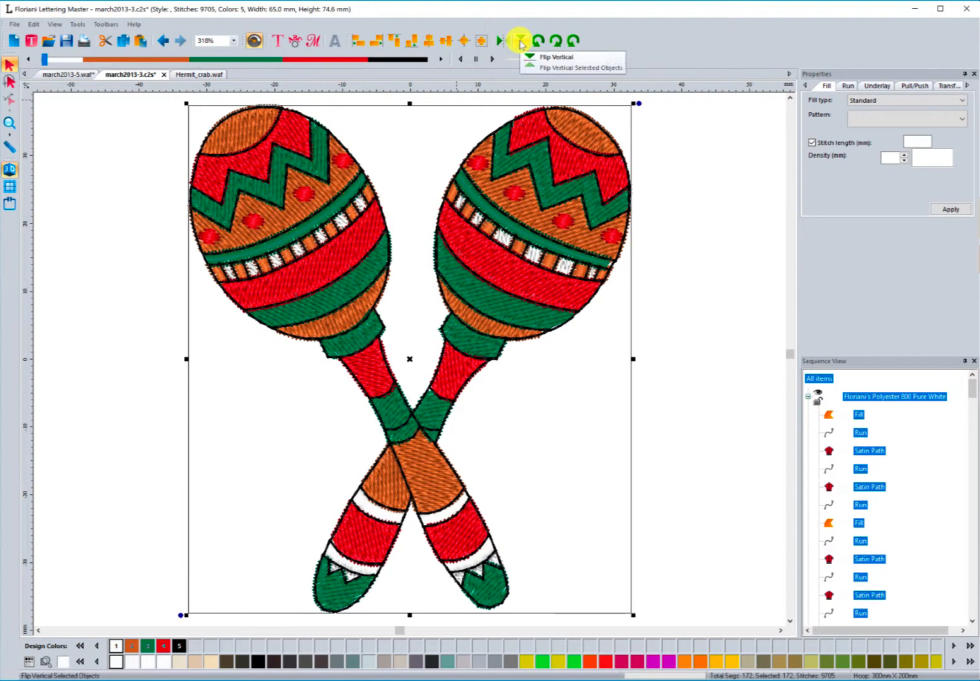
click(500, 41)
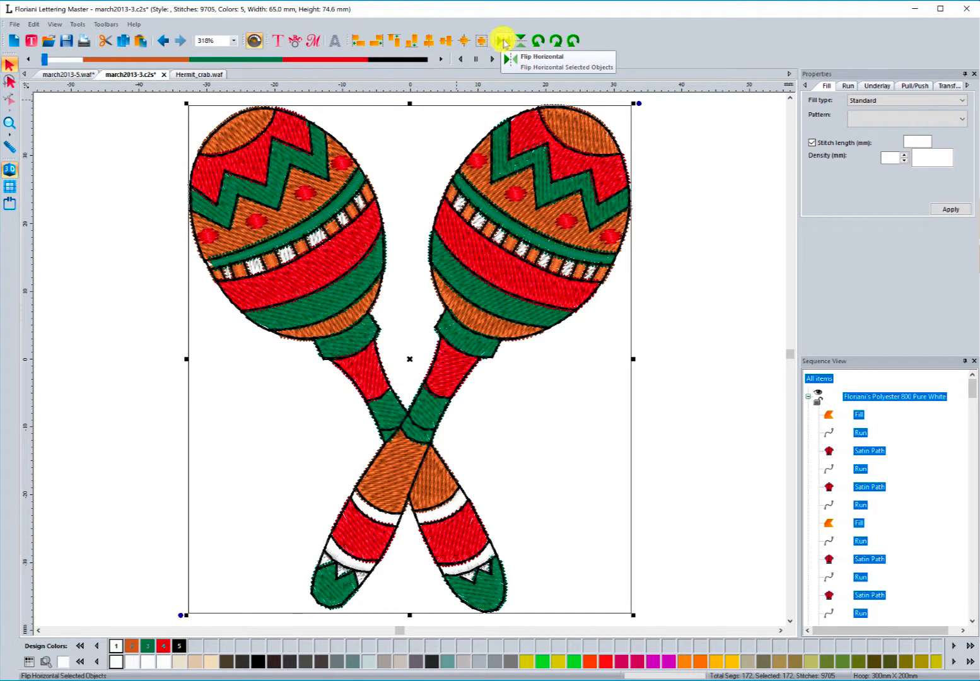
click(502, 42)
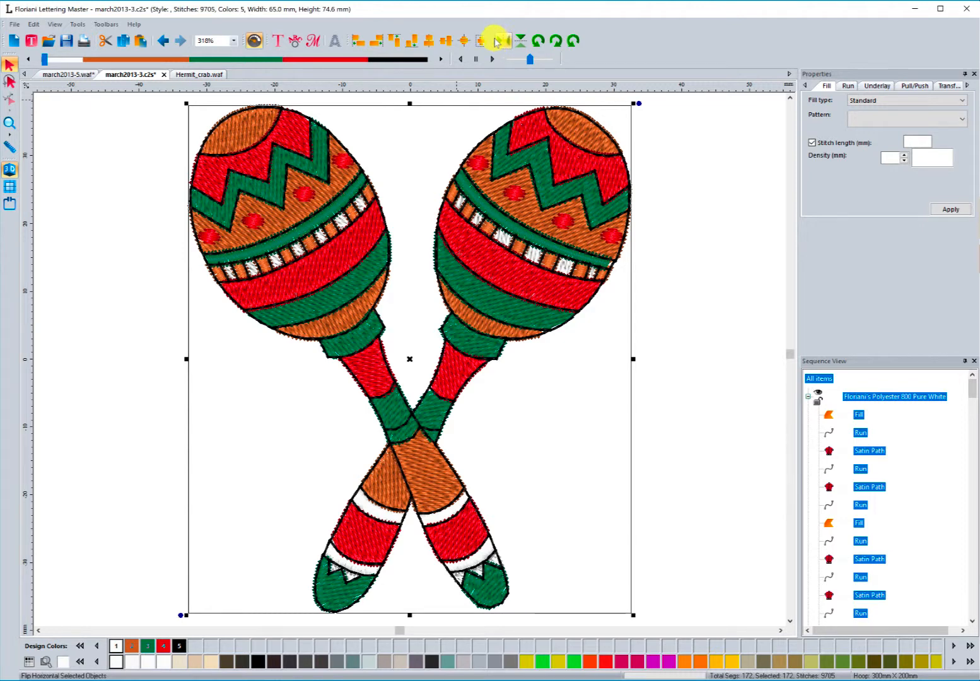
Switch to the Hermit_crab.waf design, select all its objects, and flip it horizontally and vertically, reversing each flip
click(197, 75)
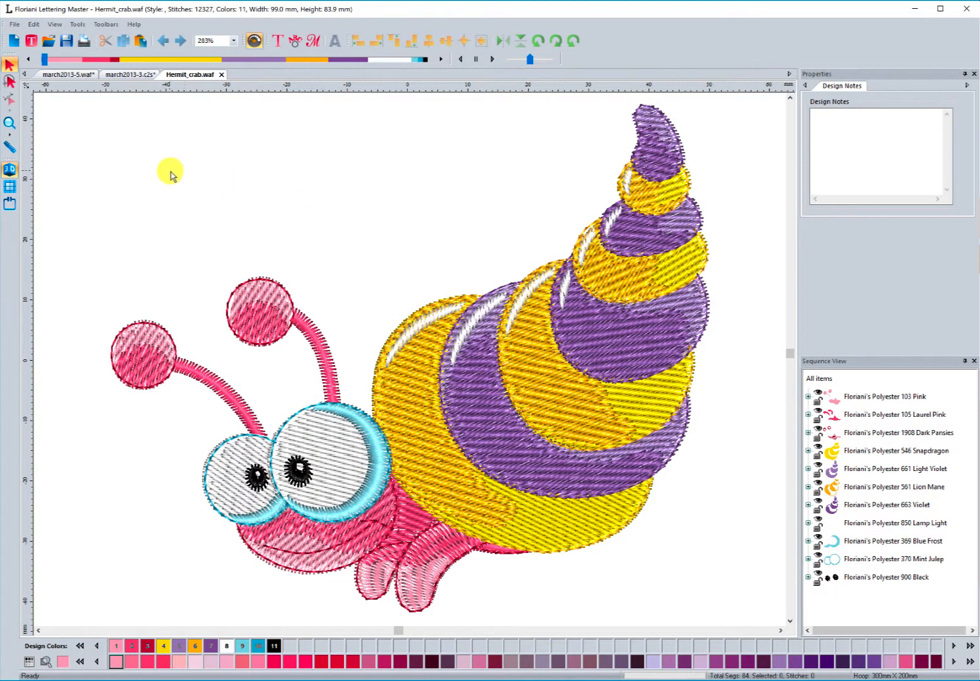
click(813, 379)
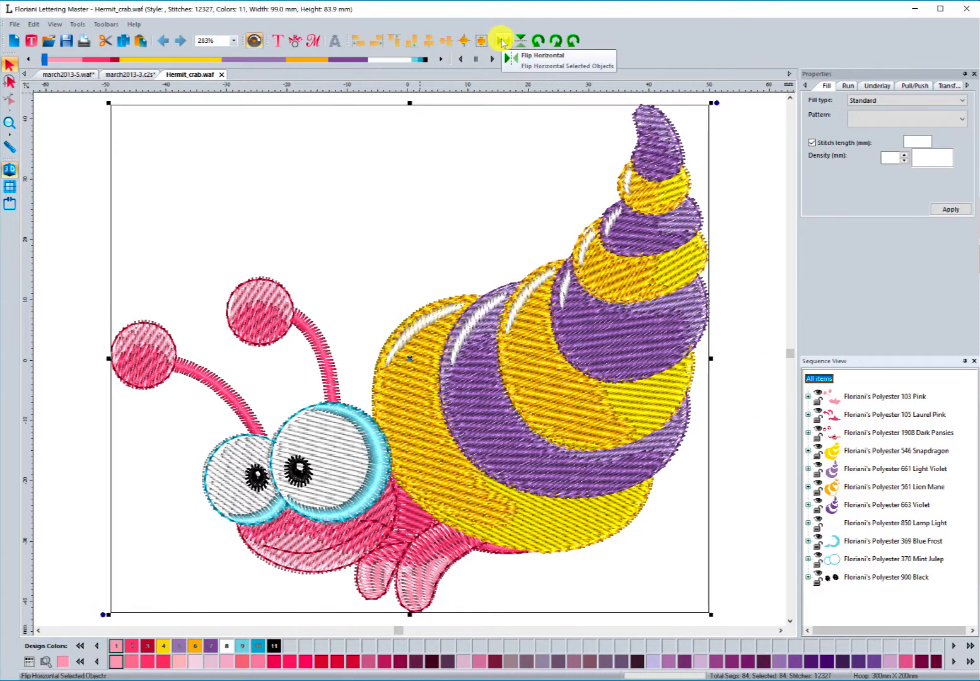
click(502, 42)
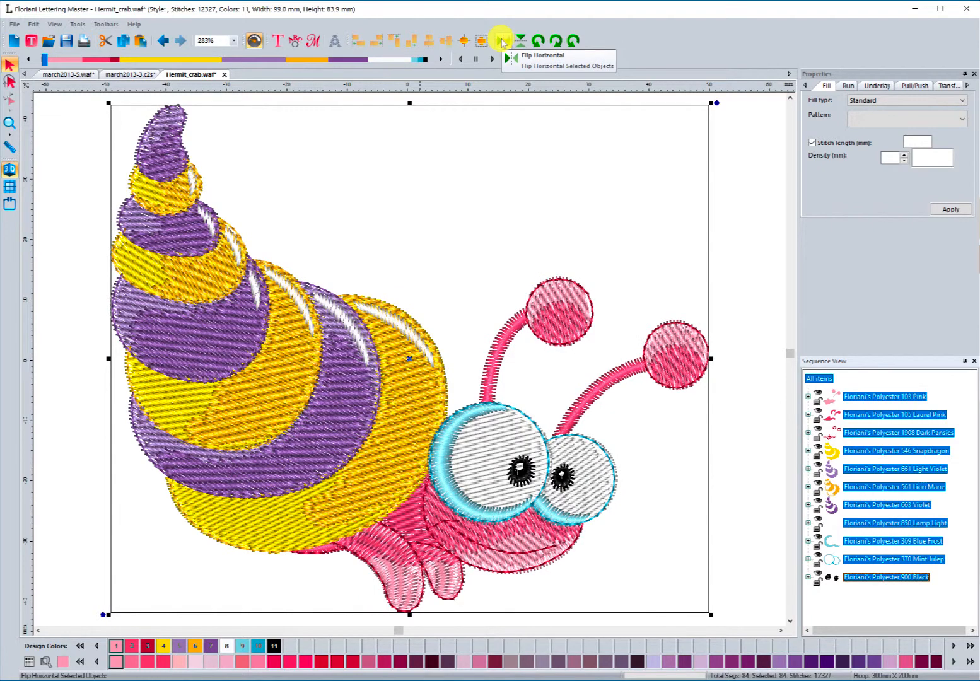
click(502, 41)
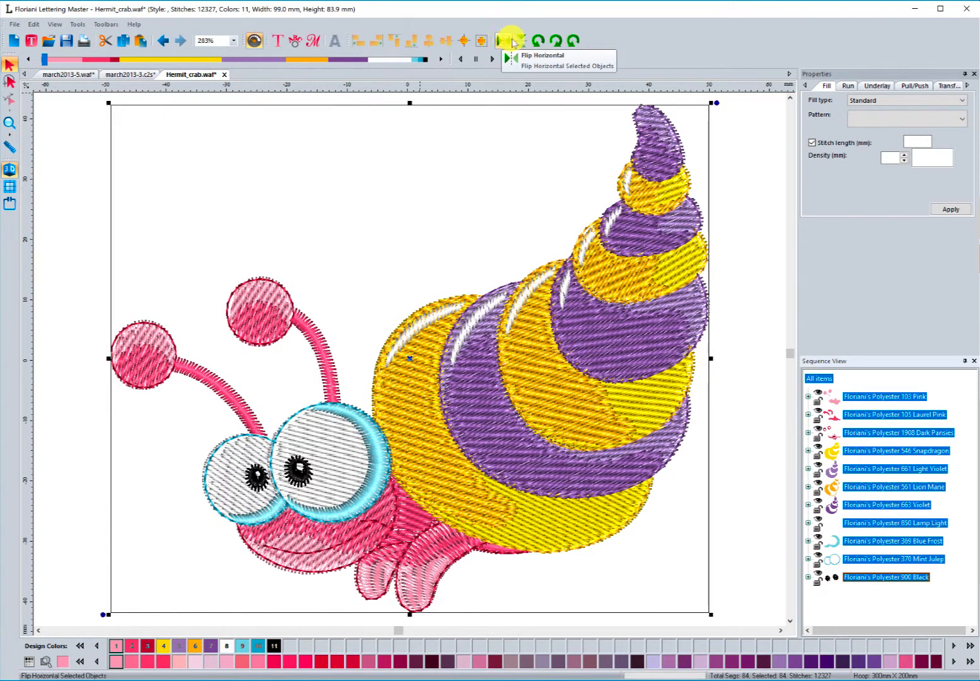
click(520, 41)
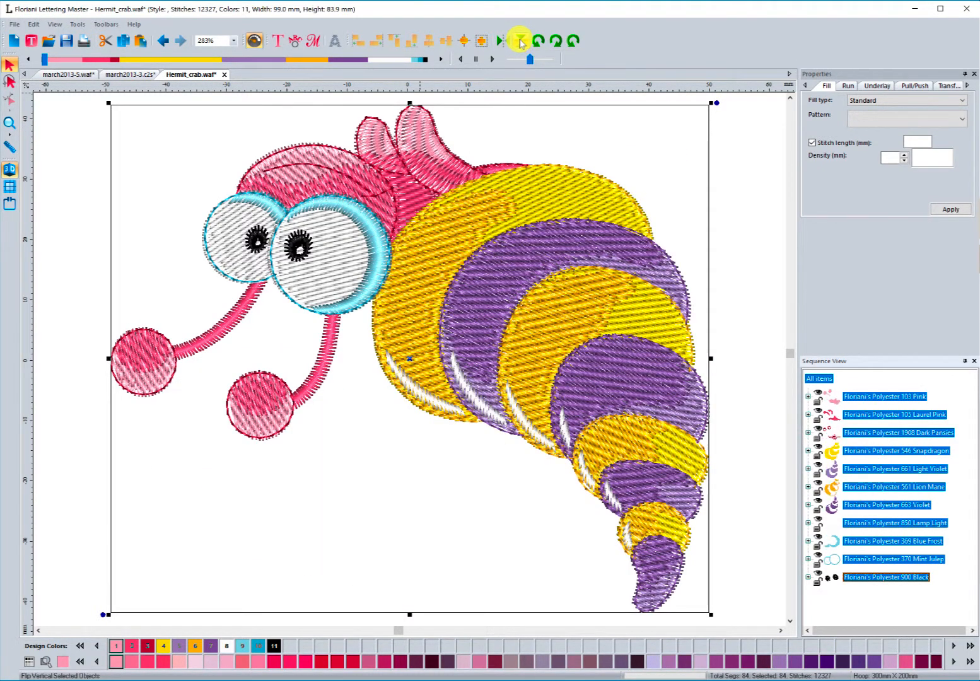
click(520, 41)
click(501, 42)
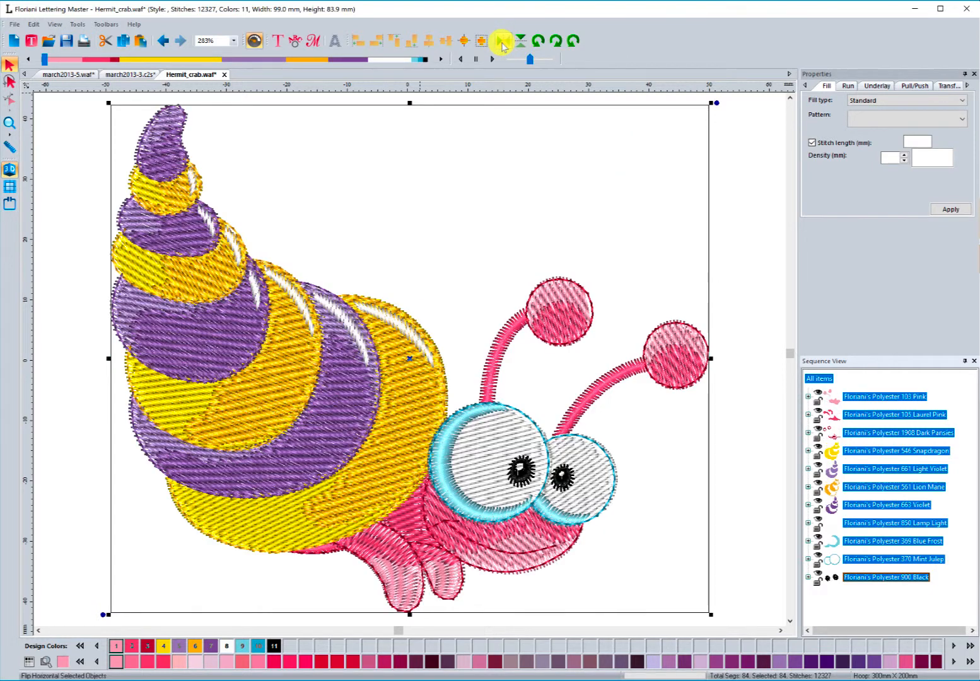
click(502, 42)
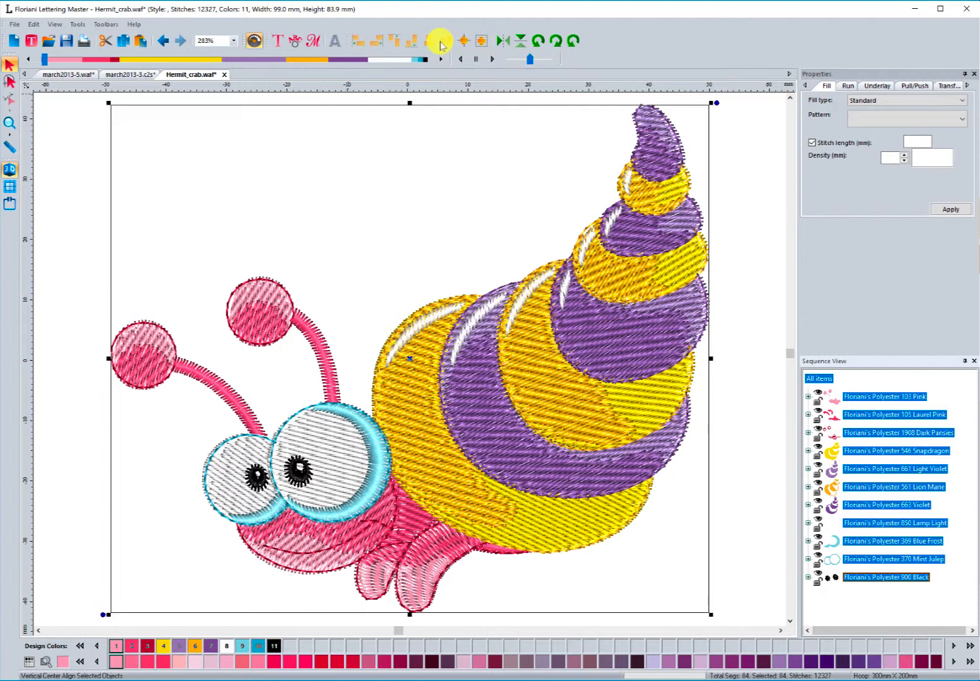
Select the complete hermit crab and paste a duplicate of it into the same design
click(356, 131)
scroll(356, 147, down, 1)
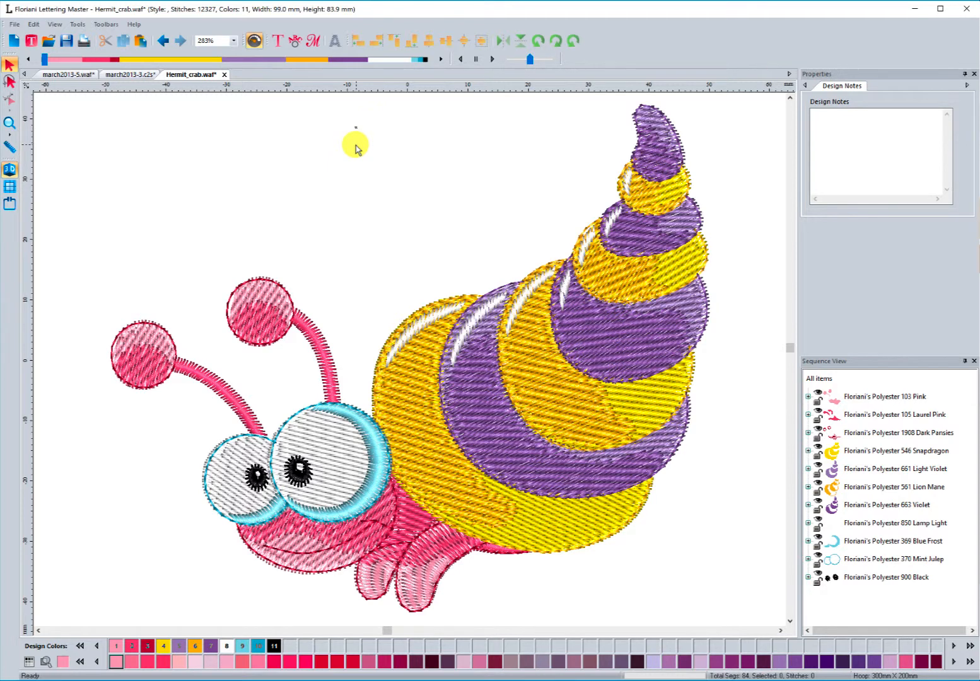
drag(225, 199, 634, 501)
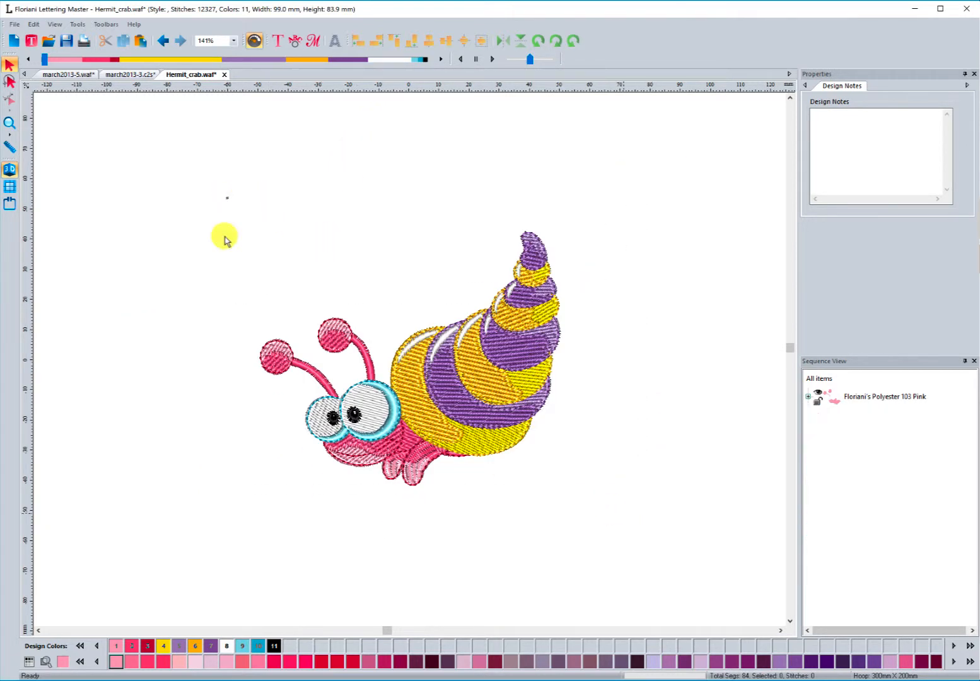
click(123, 42)
click(141, 42)
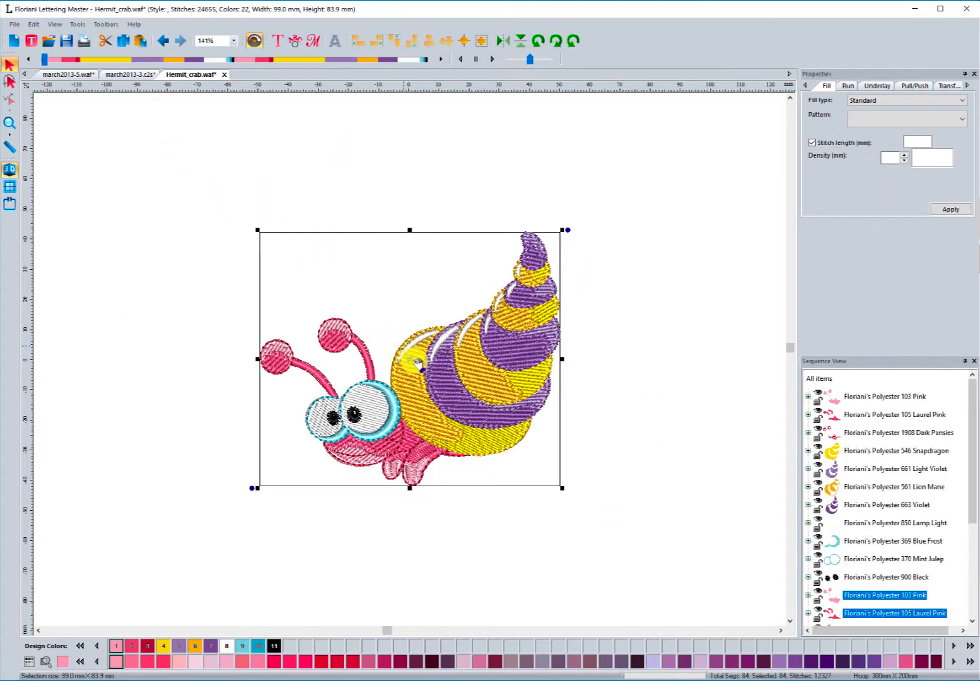
Move the pasted crab right of and slightly below the original so the combined design spans about 199 × 111 mm
drag(413, 360, 690, 448)
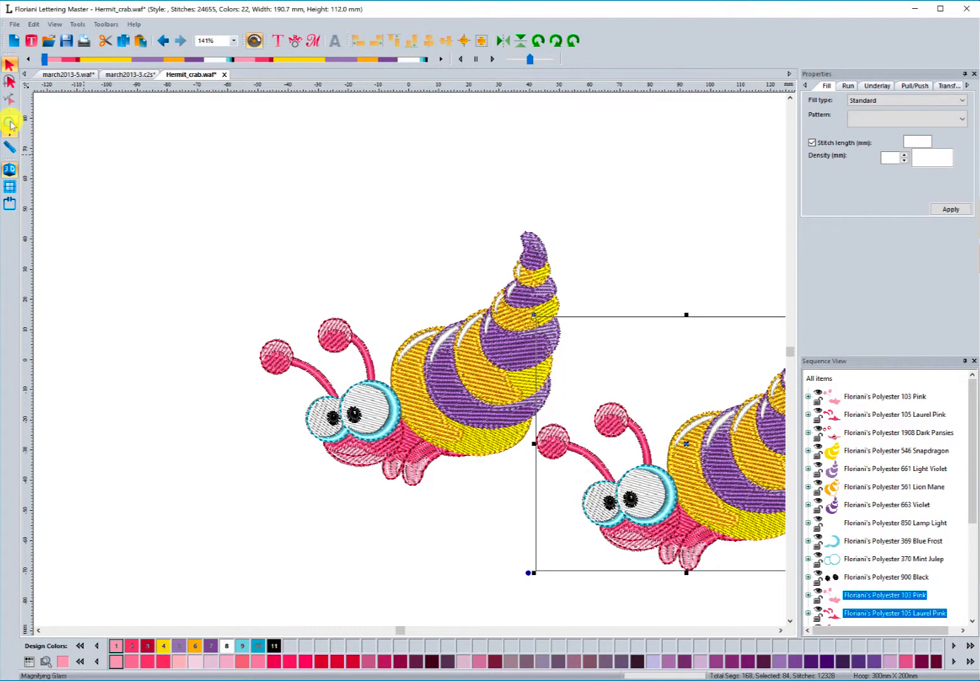
click(10, 124)
drag(638, 410, 664, 414)
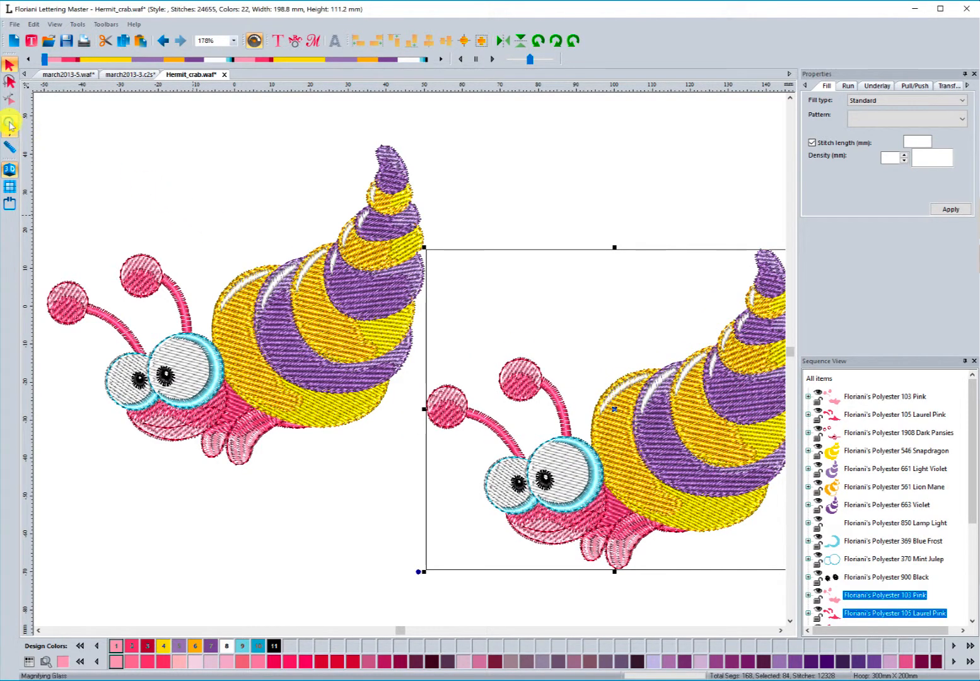
click(10, 124)
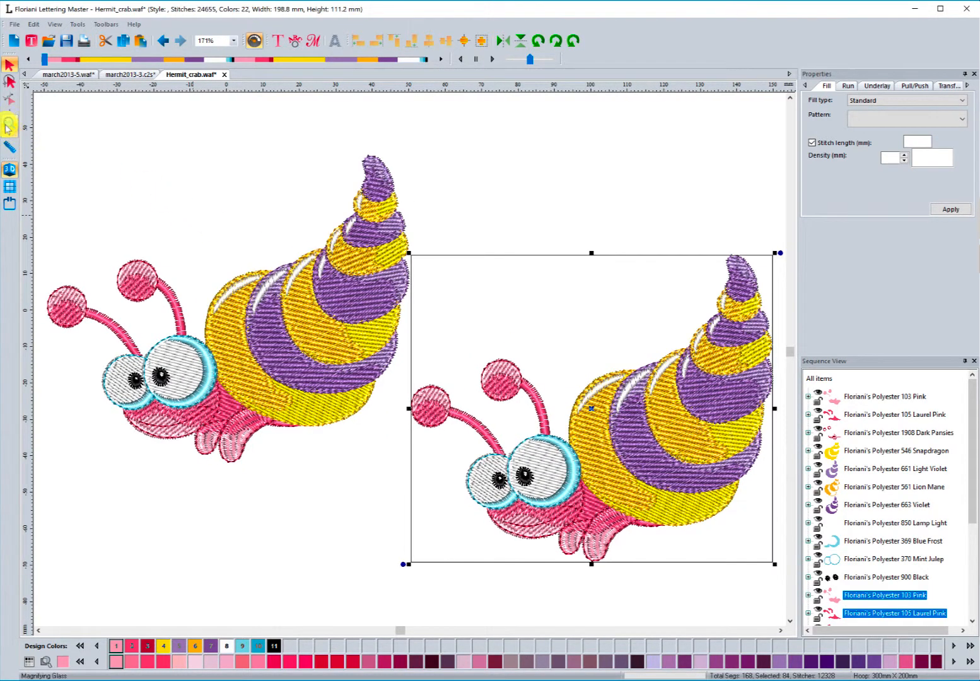
Select the original crab and its copy individually, and select all items in the design together
click(141, 174)
click(823, 379)
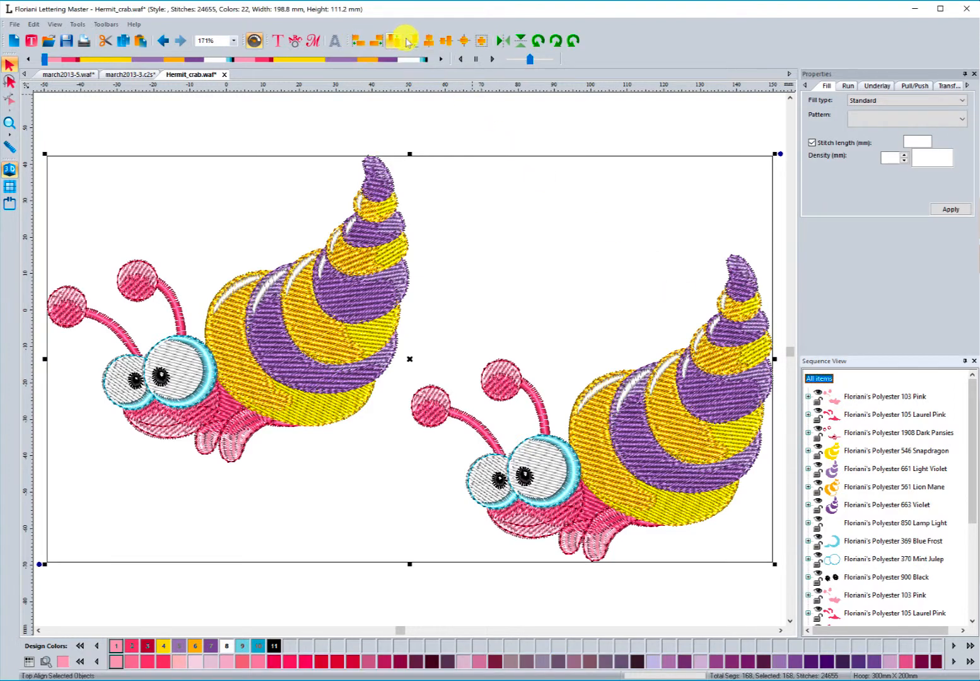
click(432, 191)
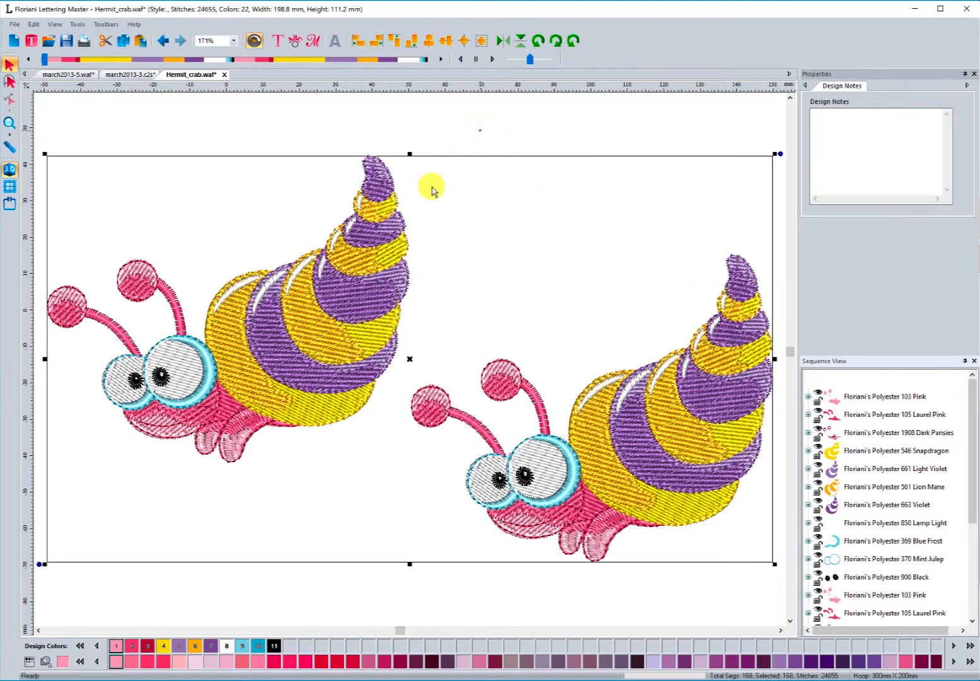
click(394, 202)
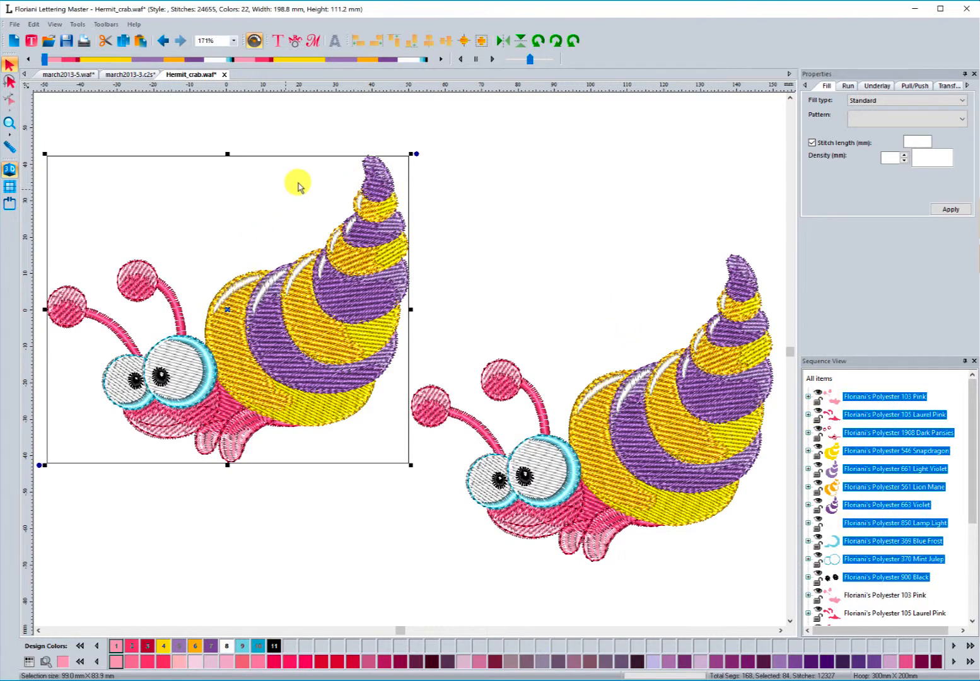
click(316, 124)
click(585, 387)
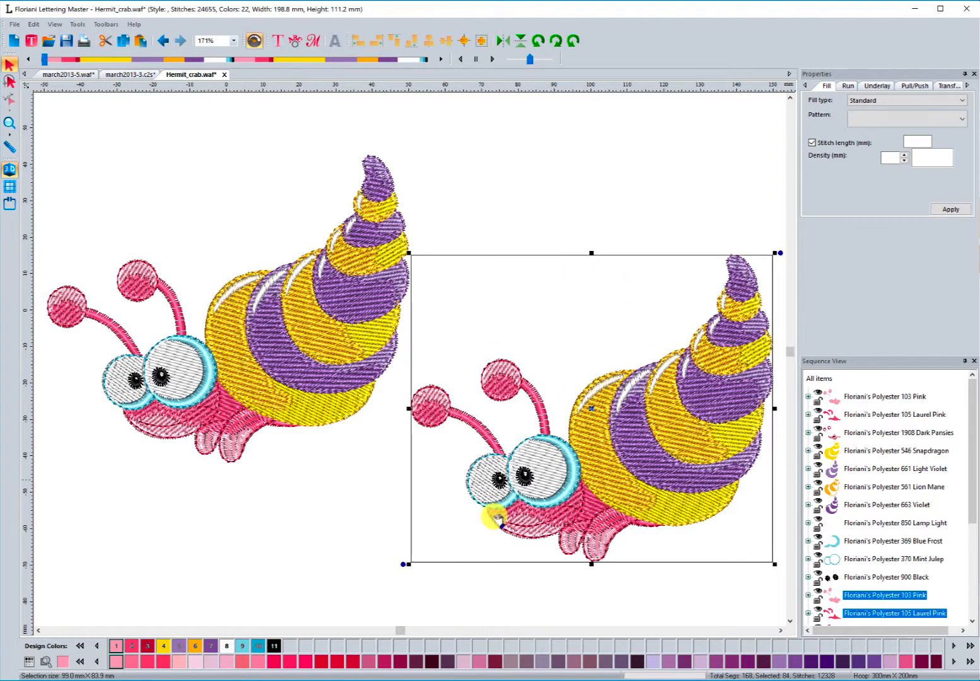
click(555, 189)
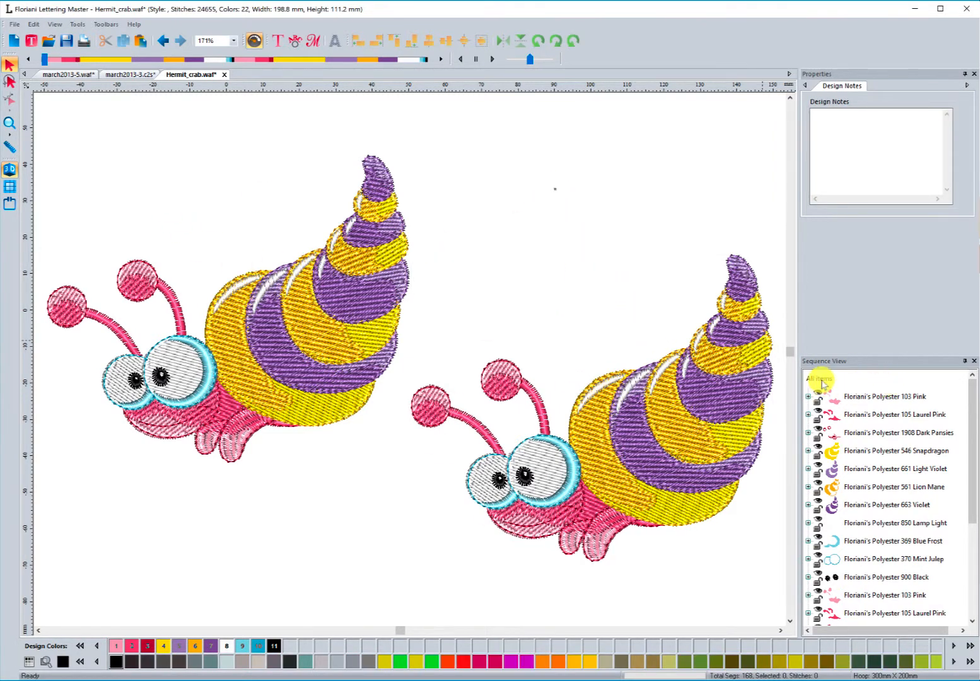
click(819, 378)
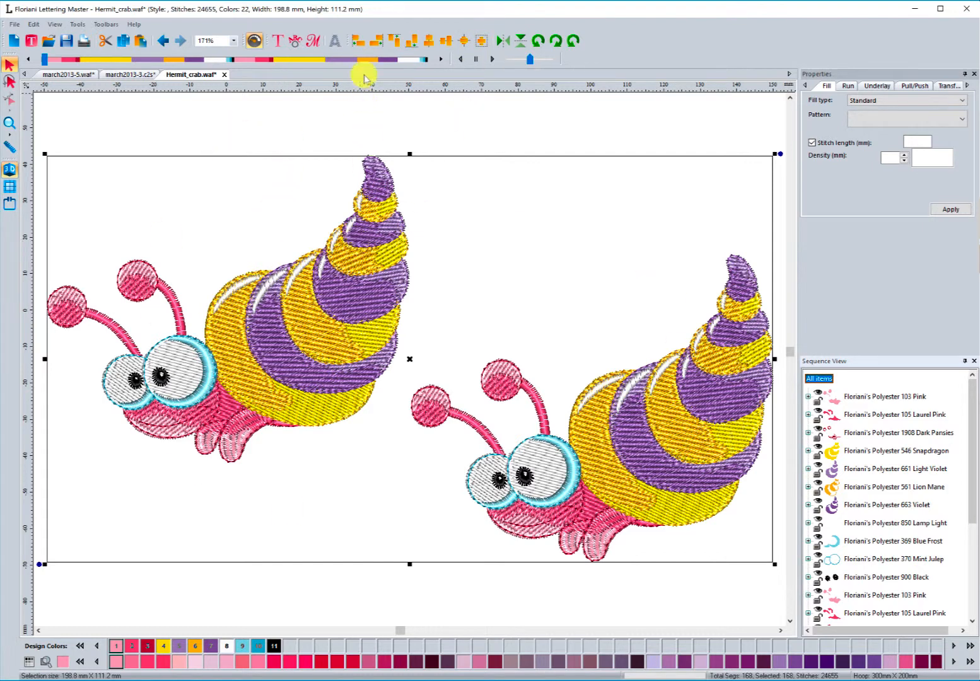
Align the two selected crabs by their left edges and by their right edges, undoing each alignment
click(356, 42)
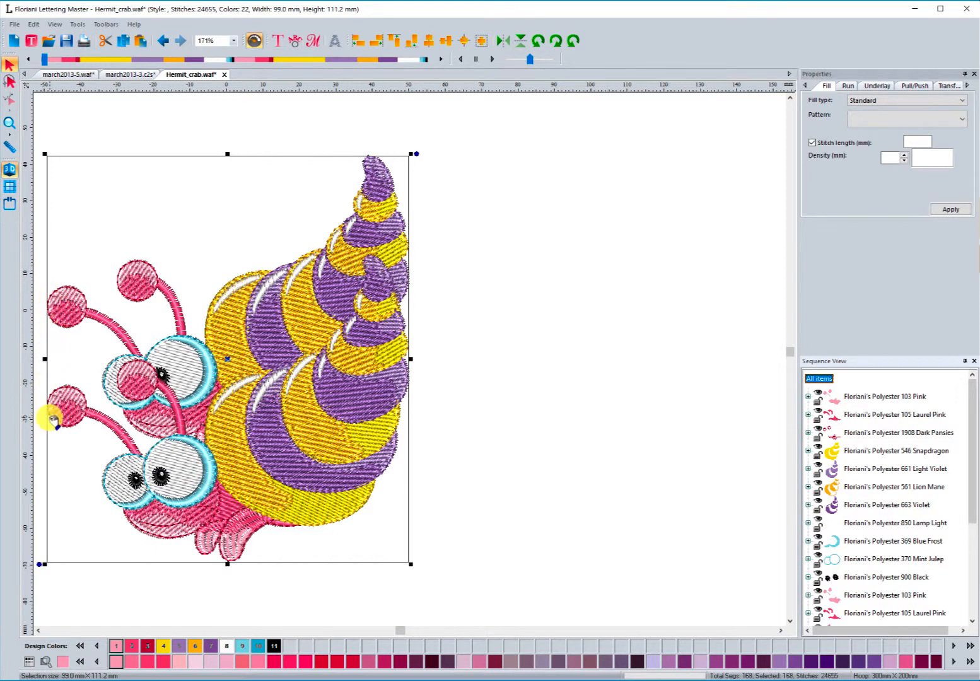
click(167, 40)
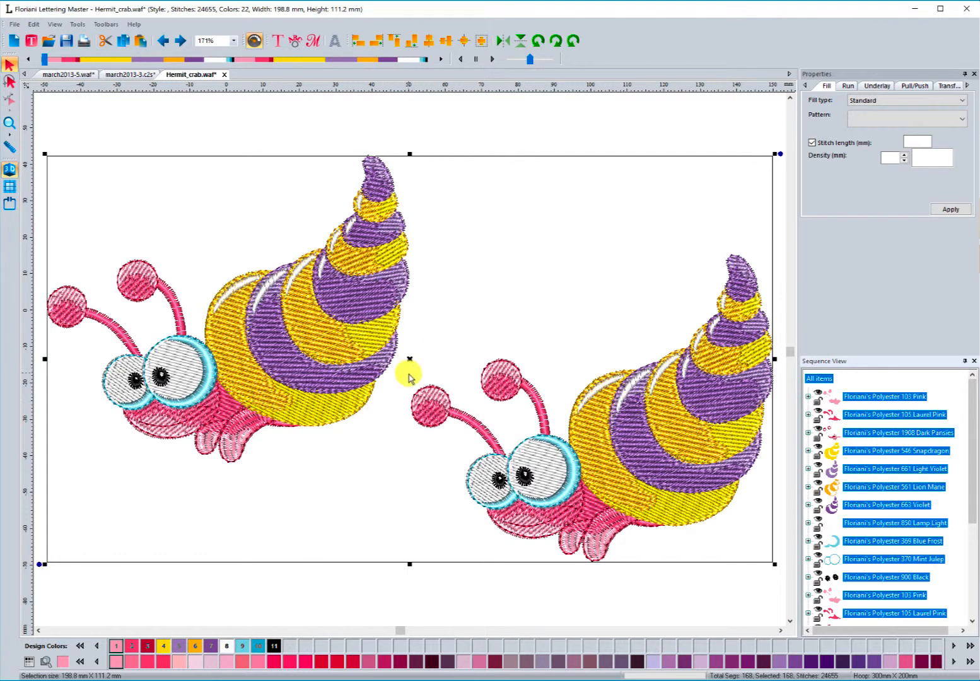
click(378, 42)
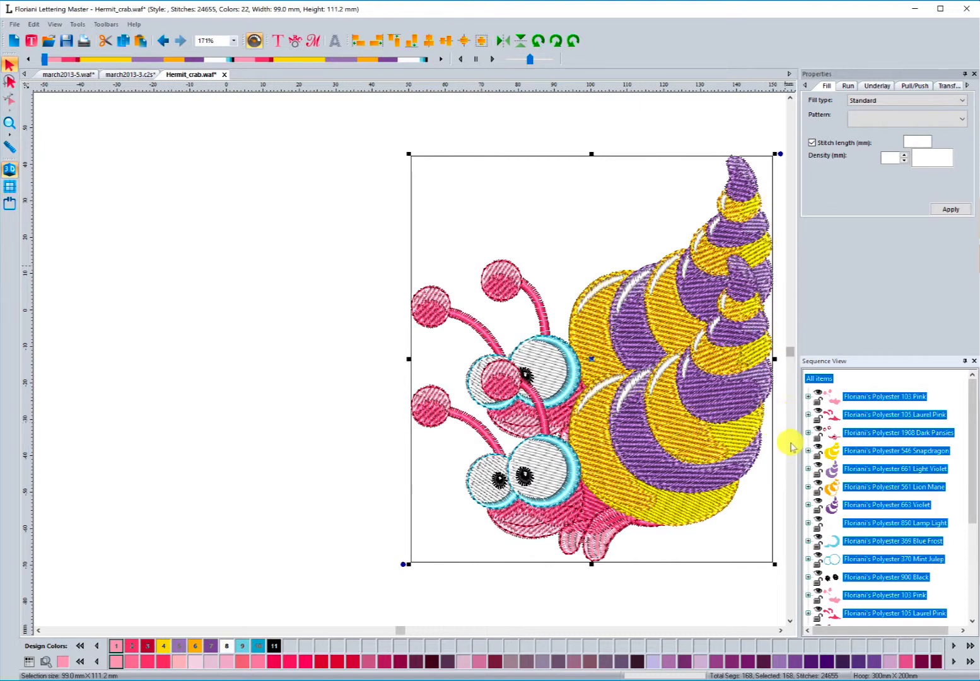
click(163, 41)
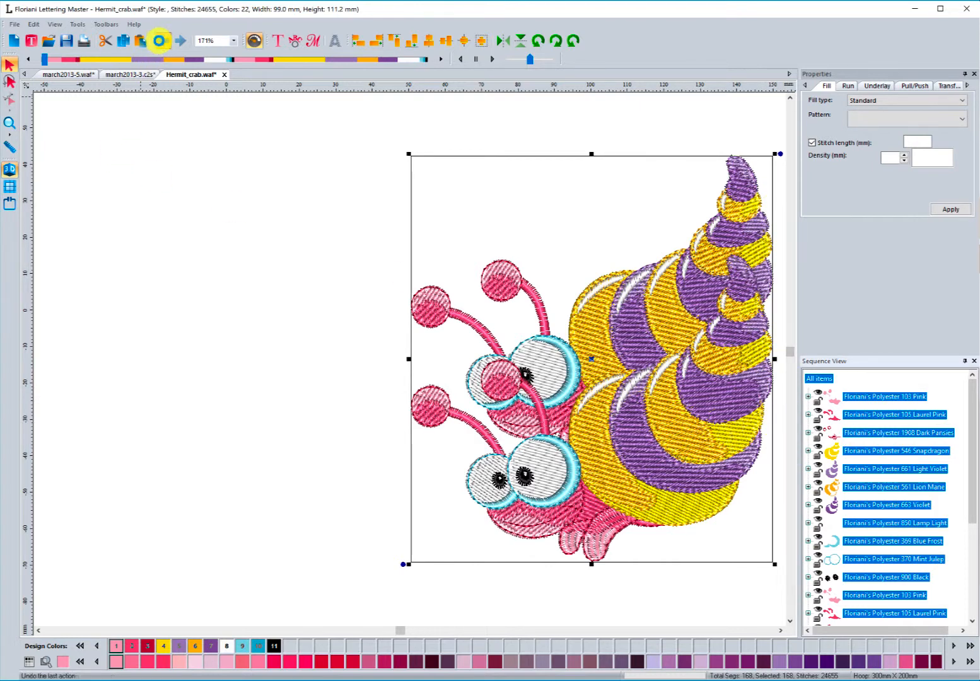
Align both selected crabs by their top edges and by their bottom edges, undoing each alignment
click(392, 43)
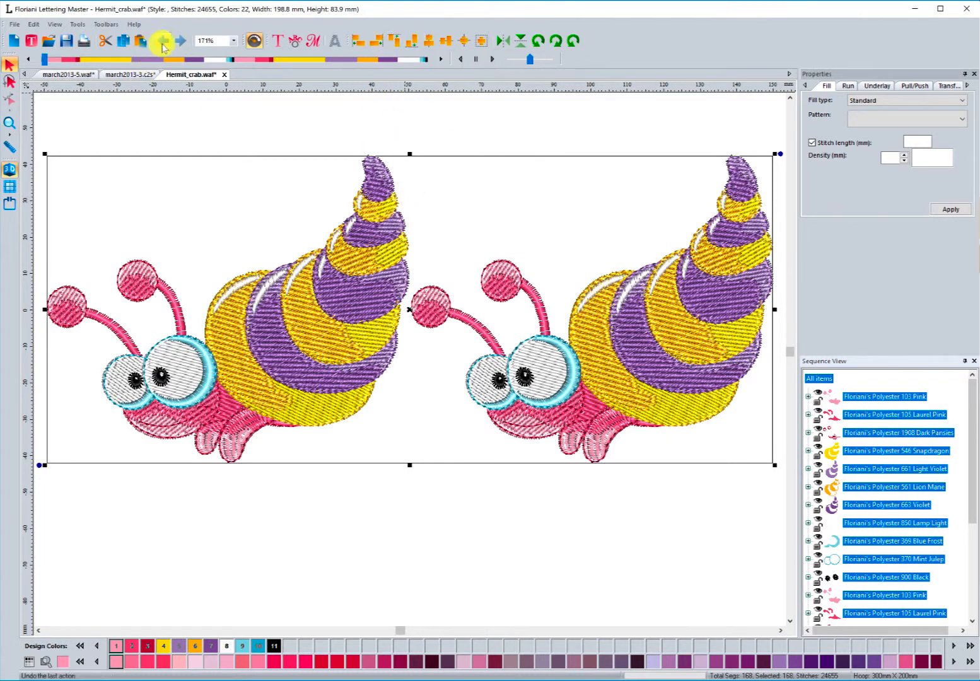
click(161, 42)
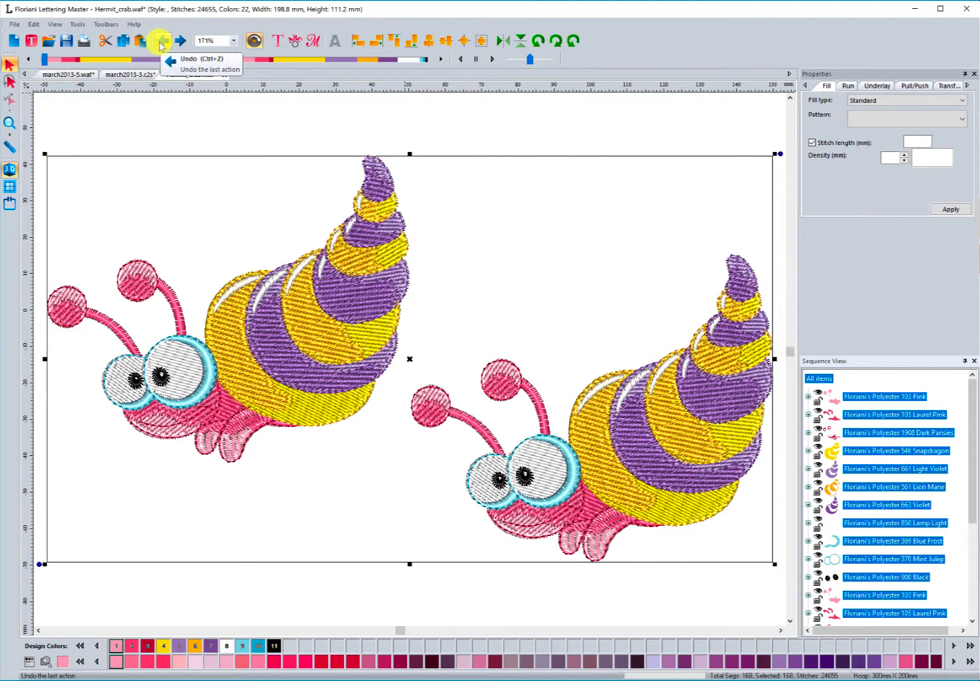
click(411, 41)
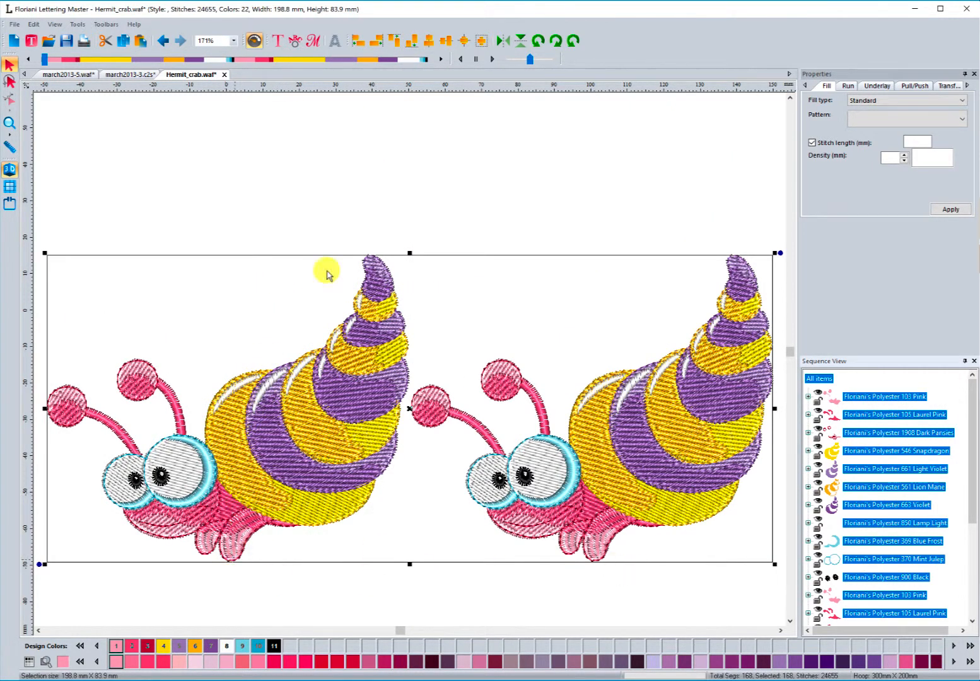
click(162, 41)
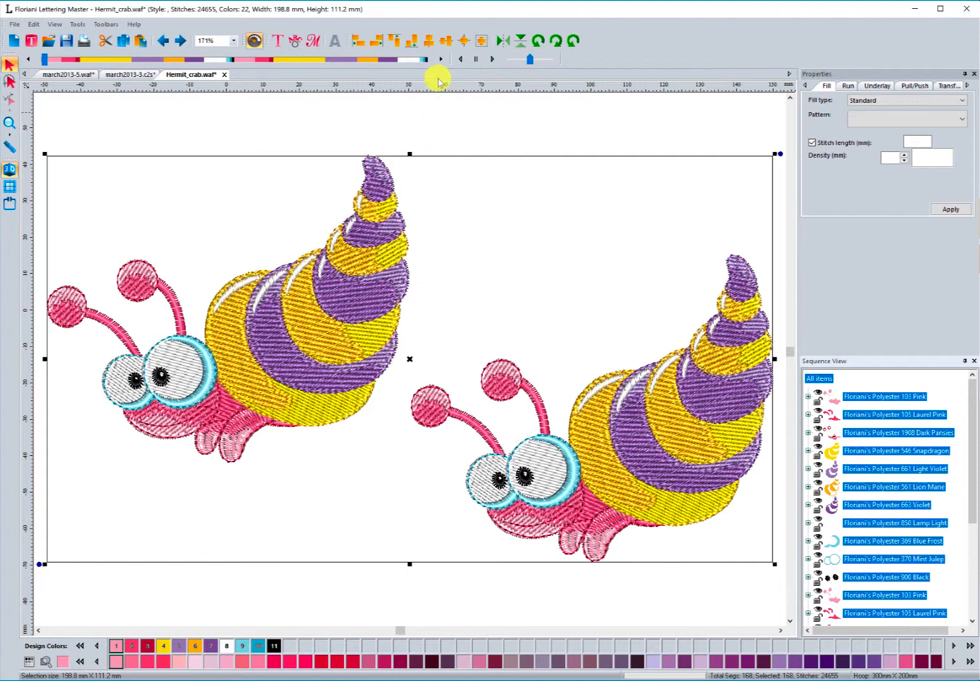
Apply Horizontal Center Align and Vertical Center Align to the two crabs, undoing each alignment
click(428, 42)
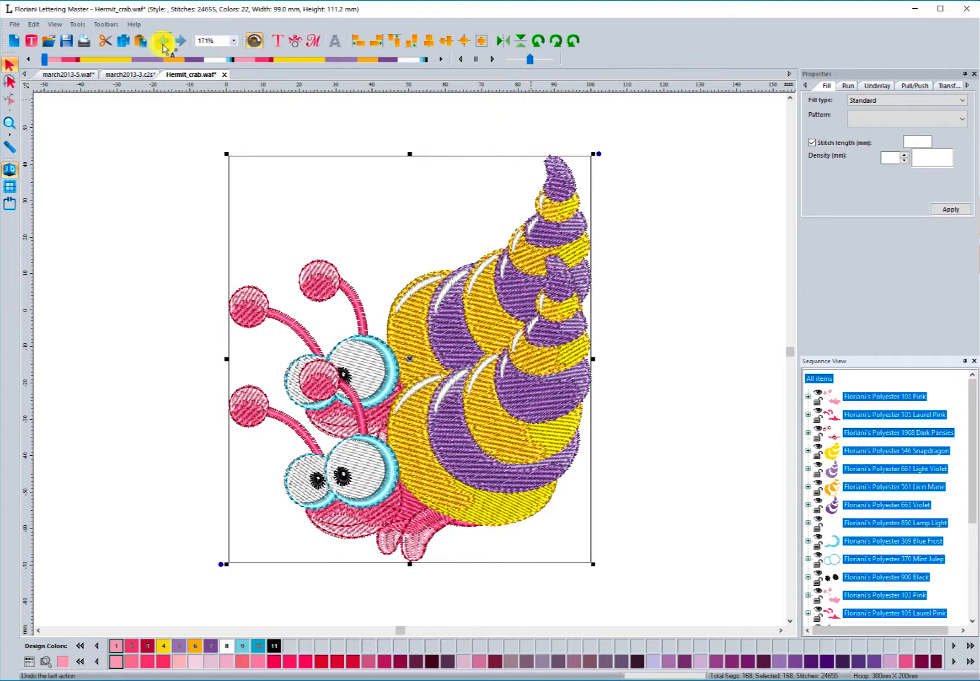
key(ctrl+z)
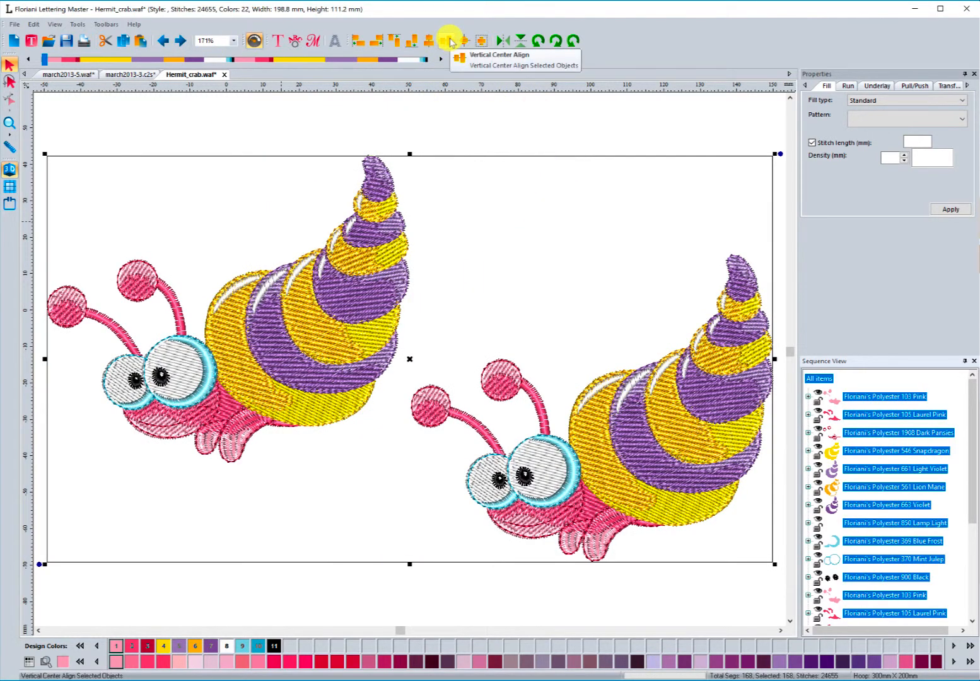
click(449, 41)
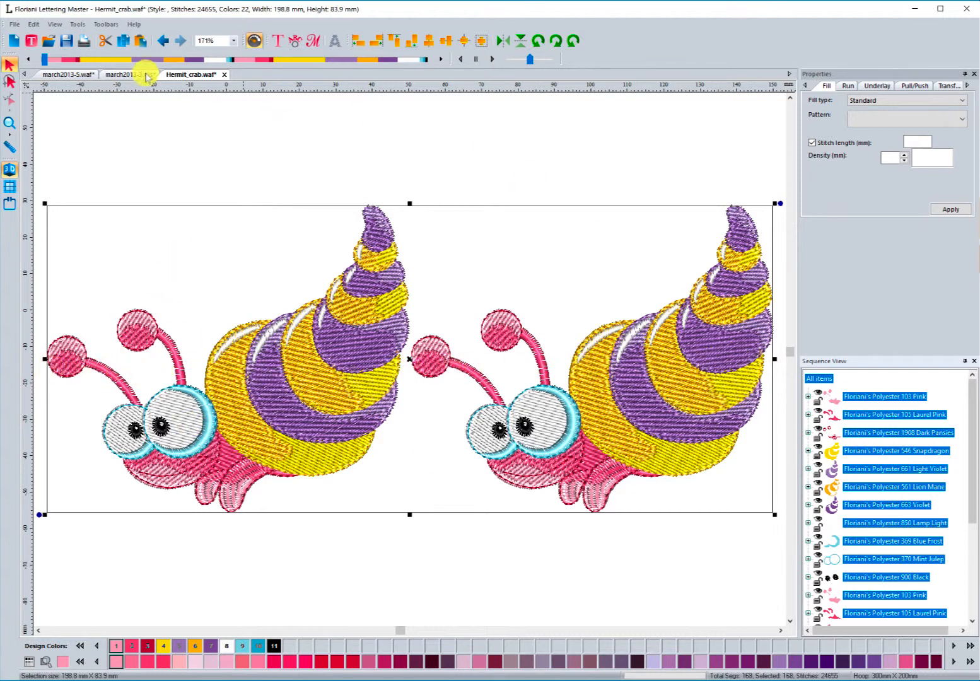
click(162, 40)
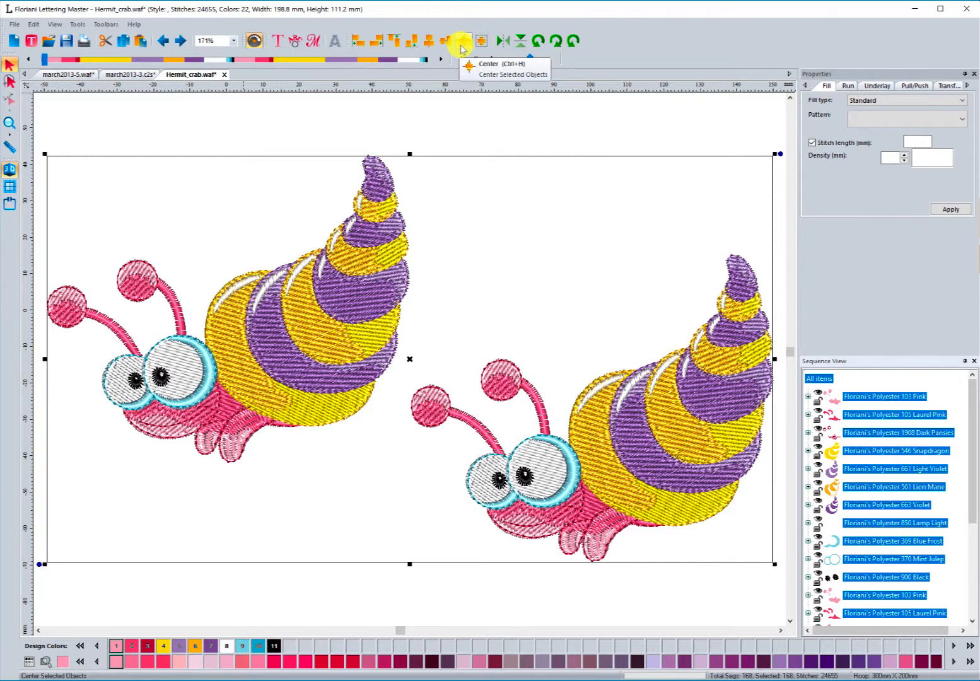
Center the combined selection of both crabs on the design origin and undo the move
click(462, 42)
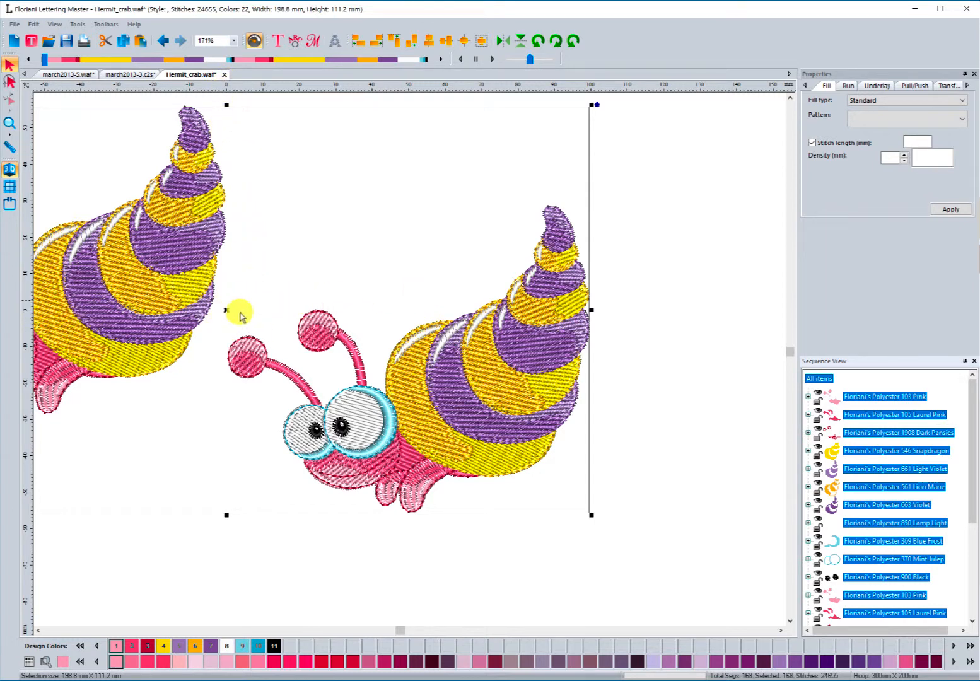
click(163, 41)
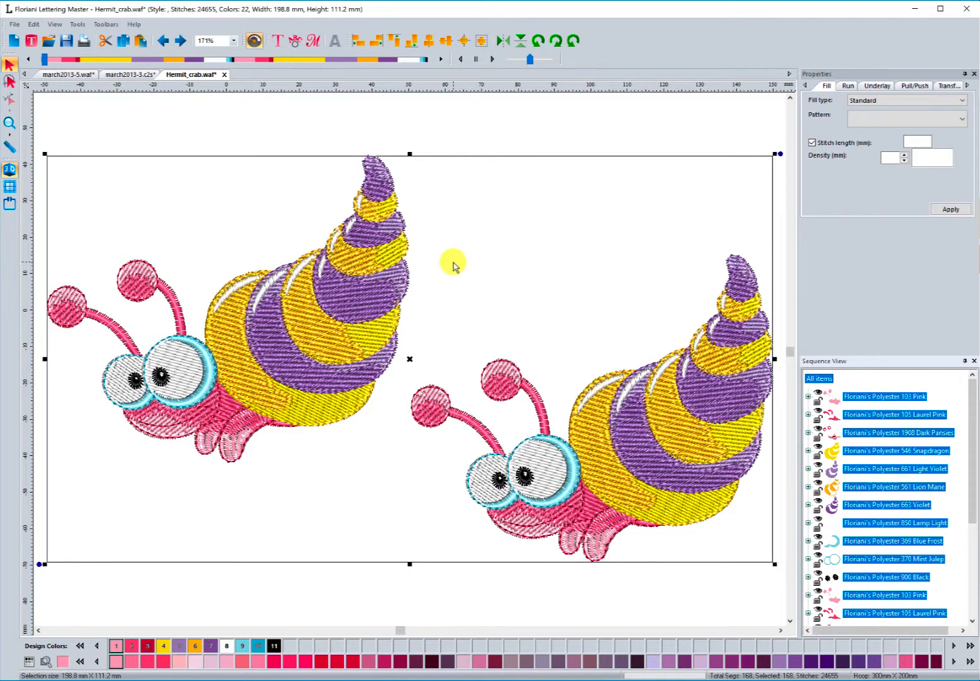
Select only the lower-right crab, flip it horizontally, and clear the selection
click(480, 265)
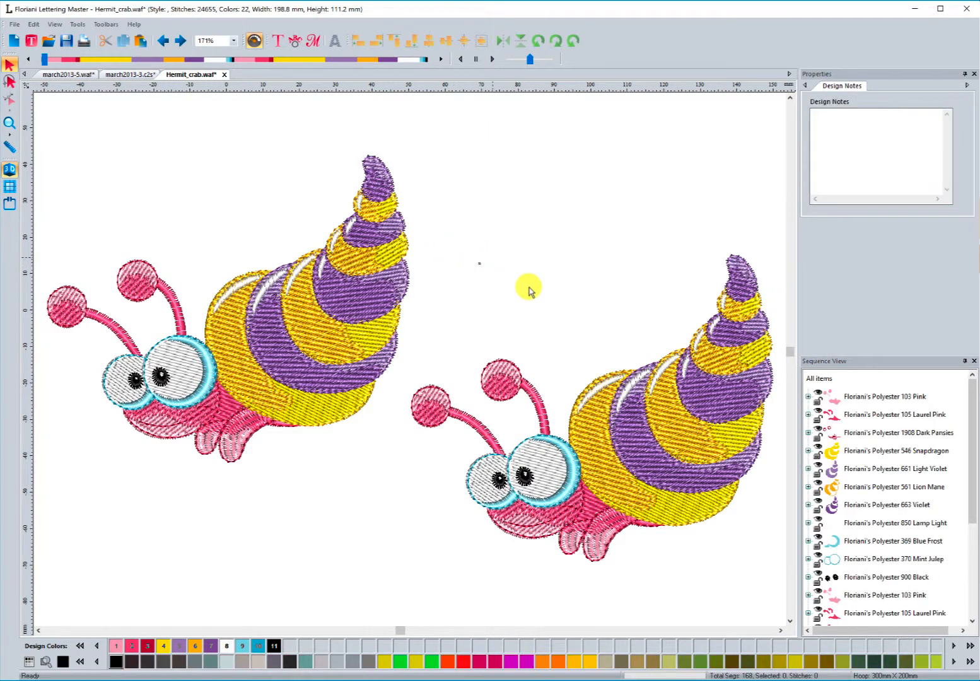
click(583, 394)
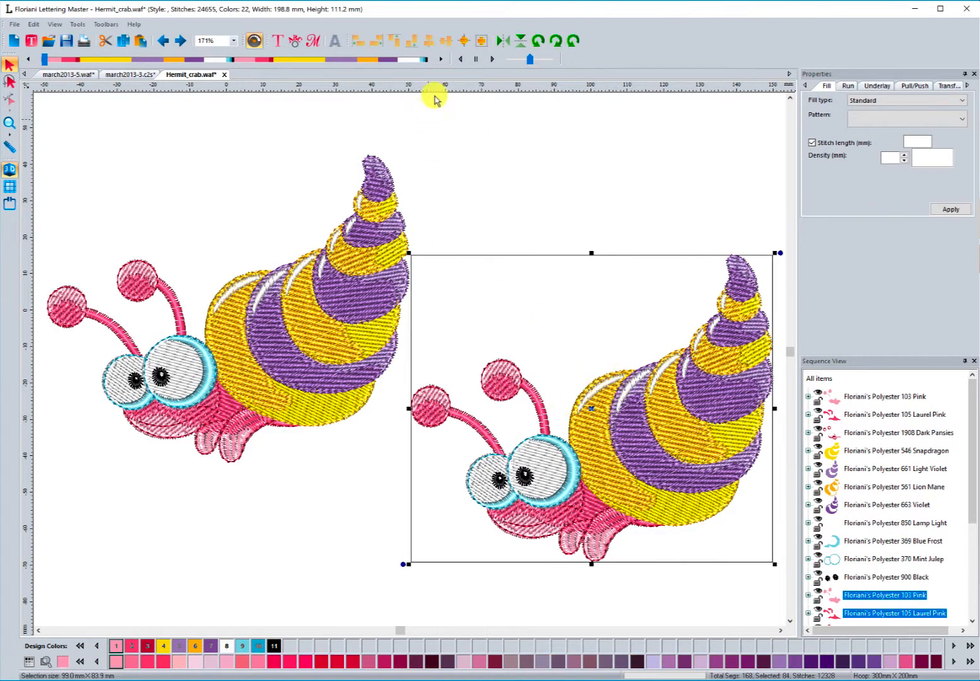
click(501, 40)
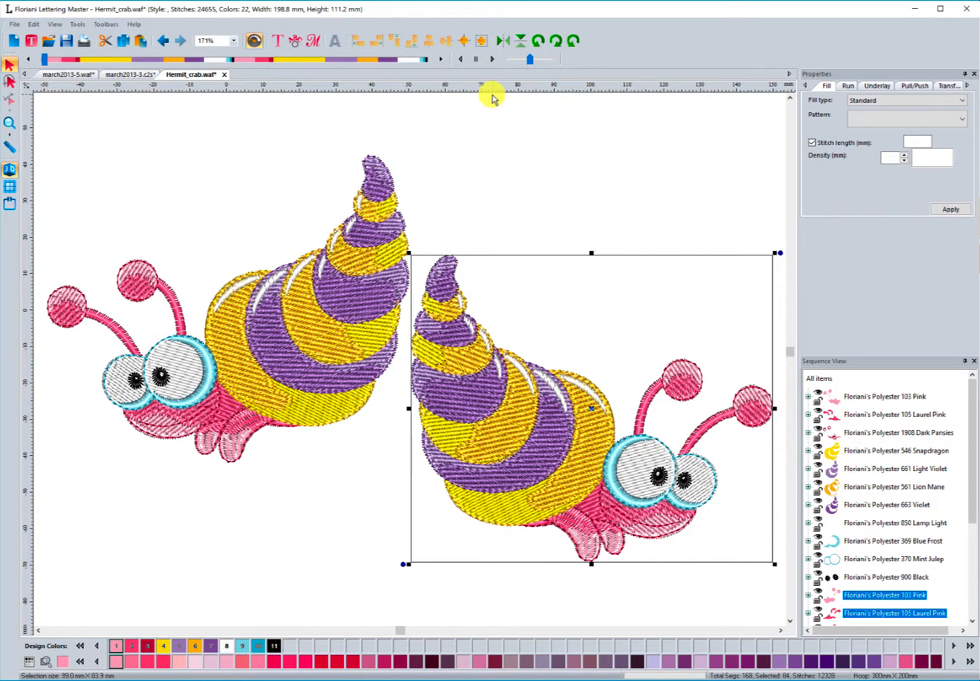
click(438, 135)
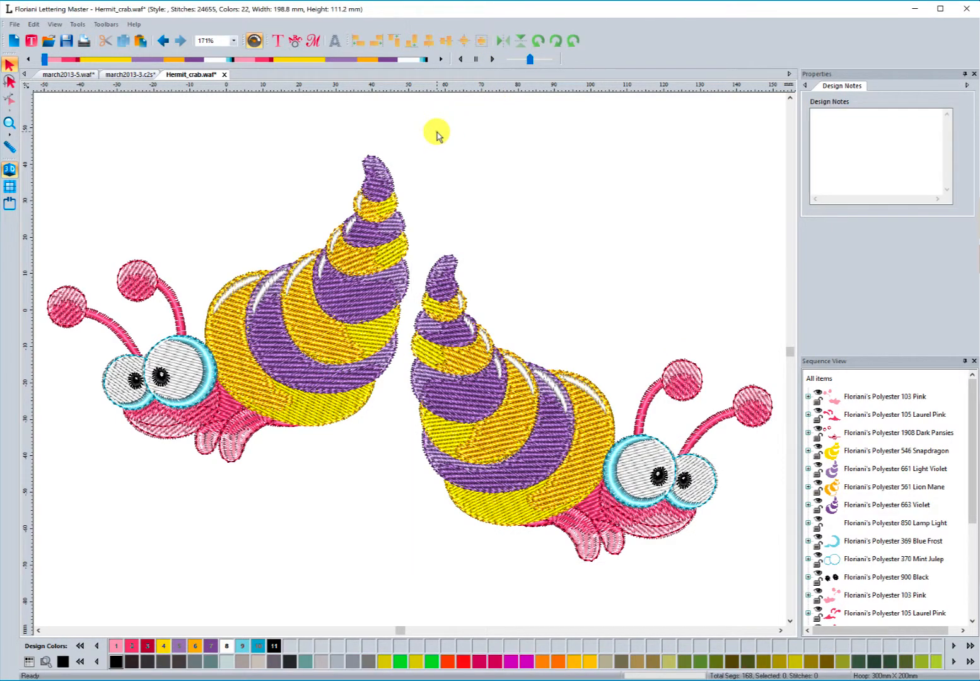
Select all objects and center the two crabs on each other so they share one midpoint
key(ctrl+a)
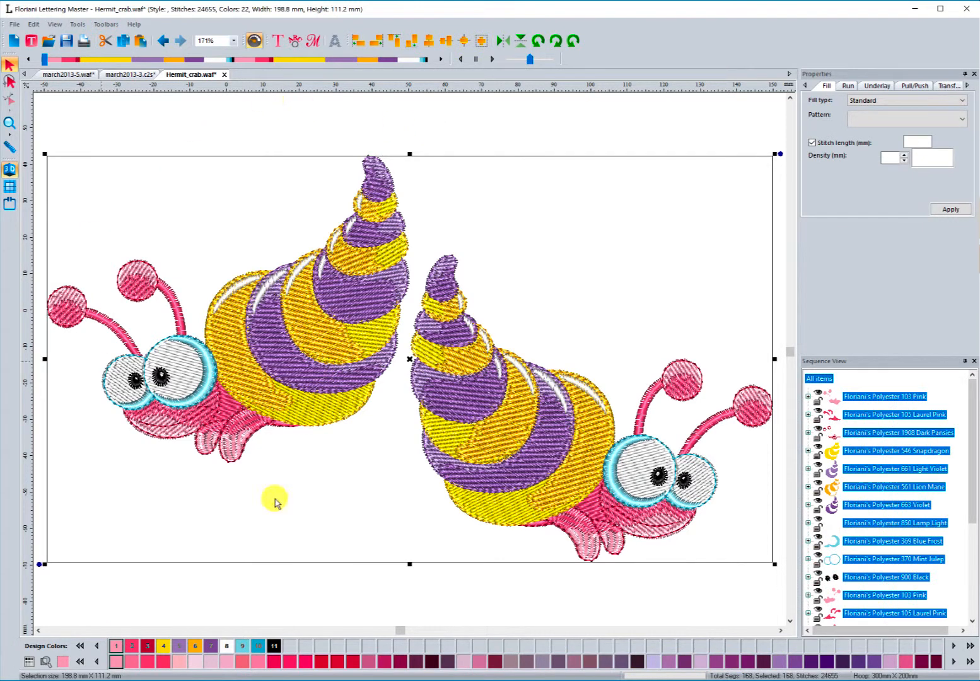
click(482, 41)
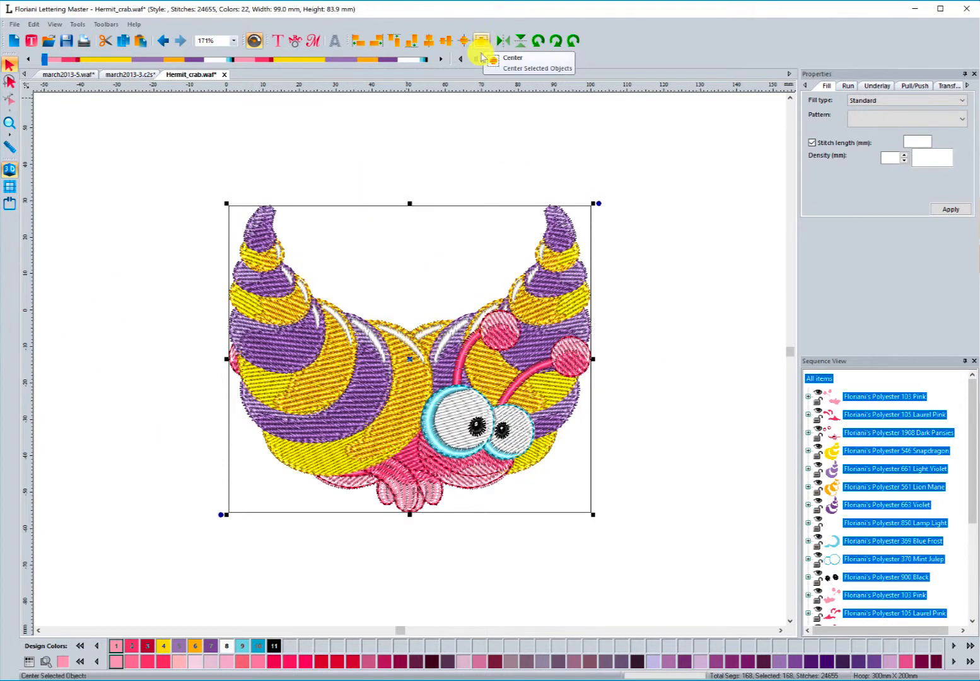
click(405, 372)
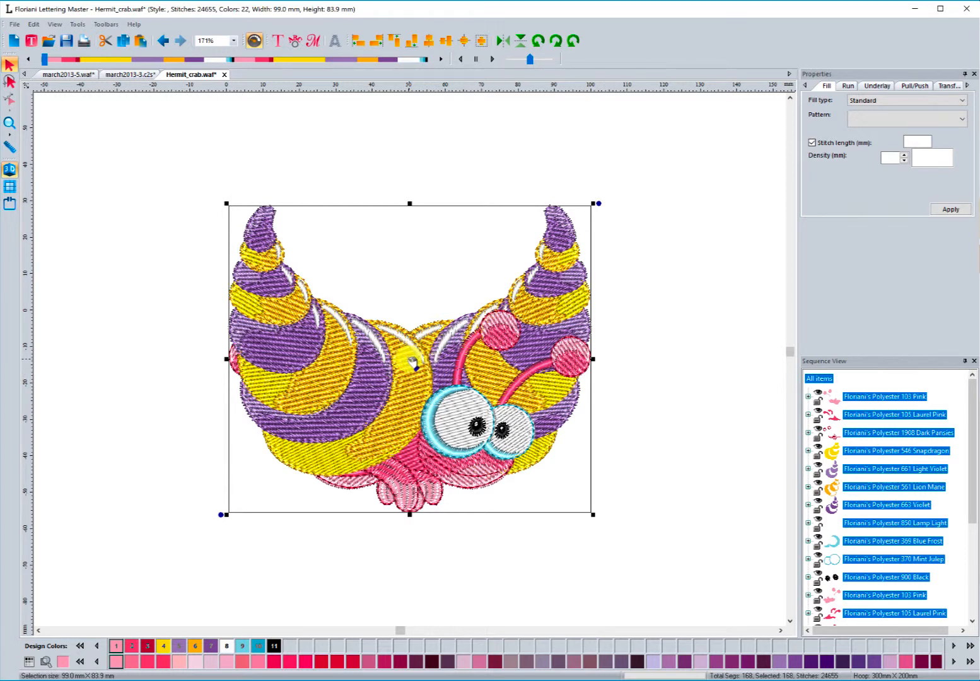
Move the flipped crab down and slightly left and the original crab right, spanning about 141 × 101 mm together
click(325, 166)
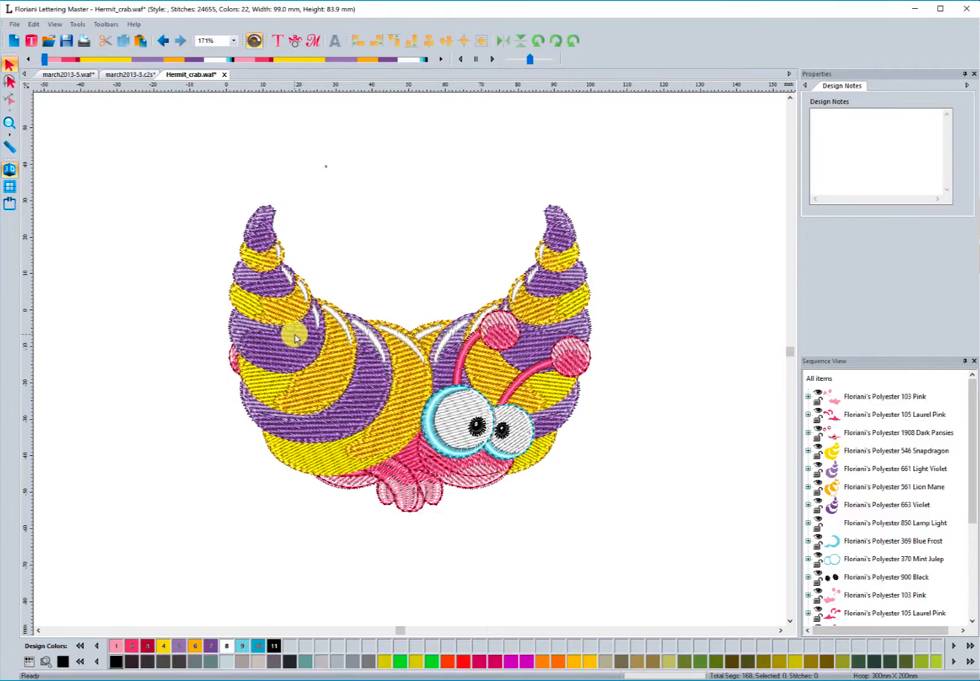
click(326, 349)
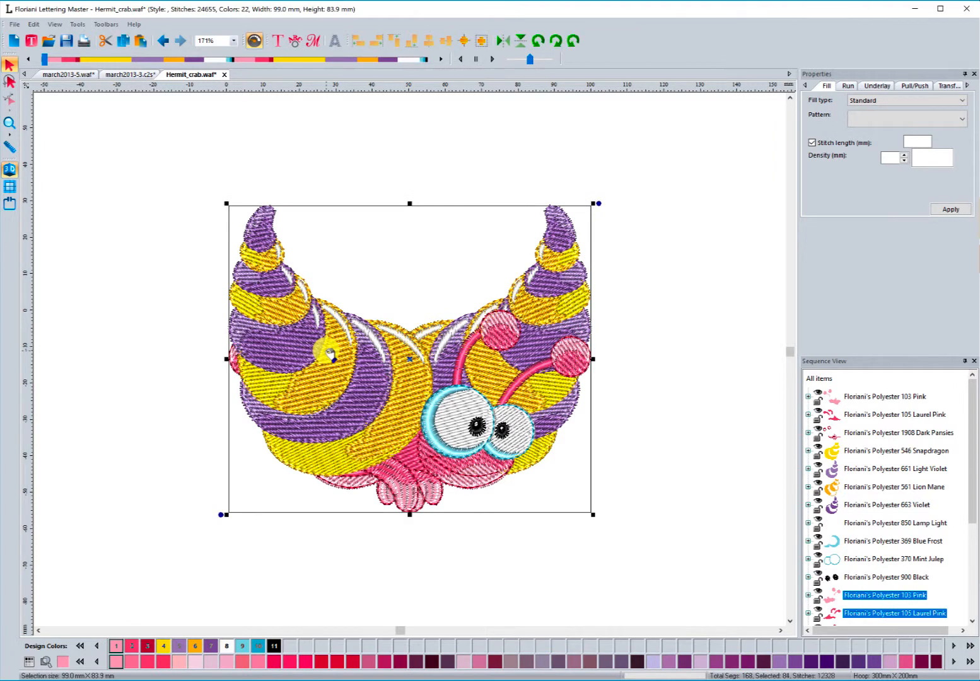
drag(326, 350, 299, 414)
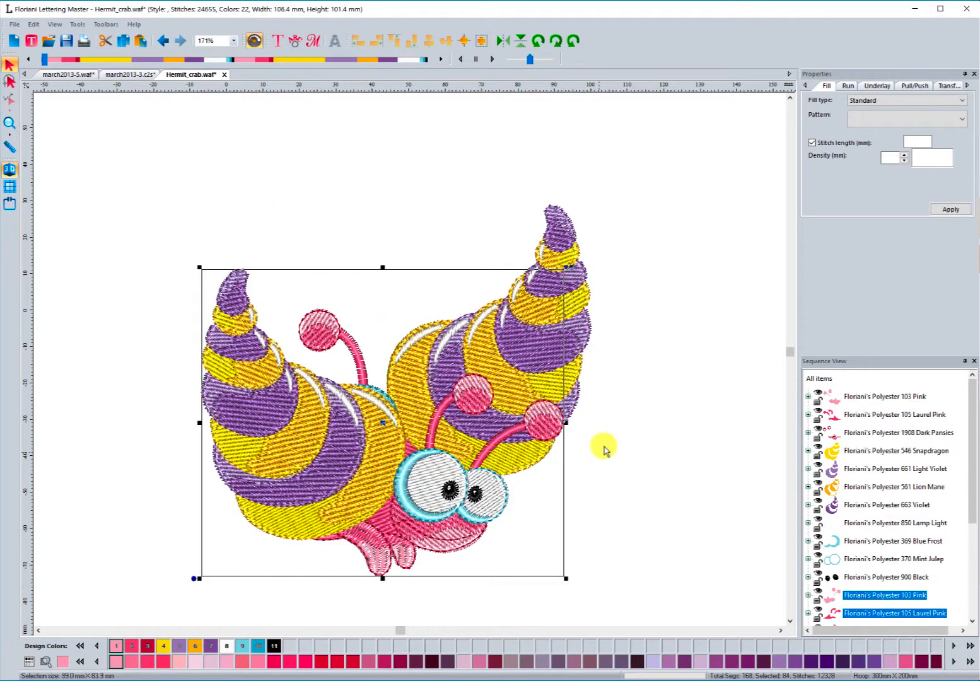
click(571, 310)
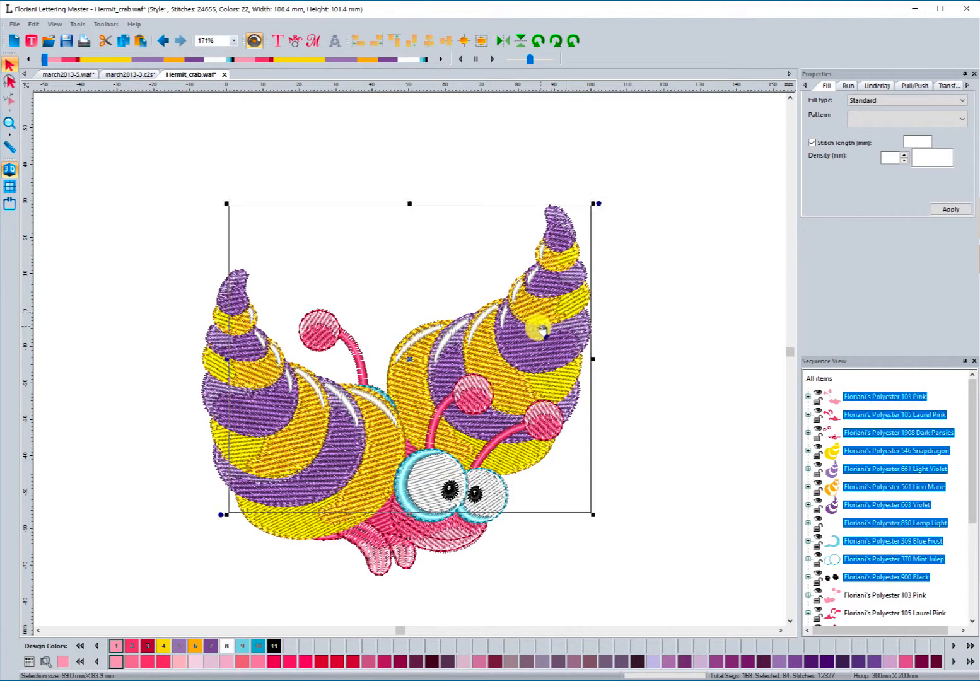
drag(540, 329, 666, 329)
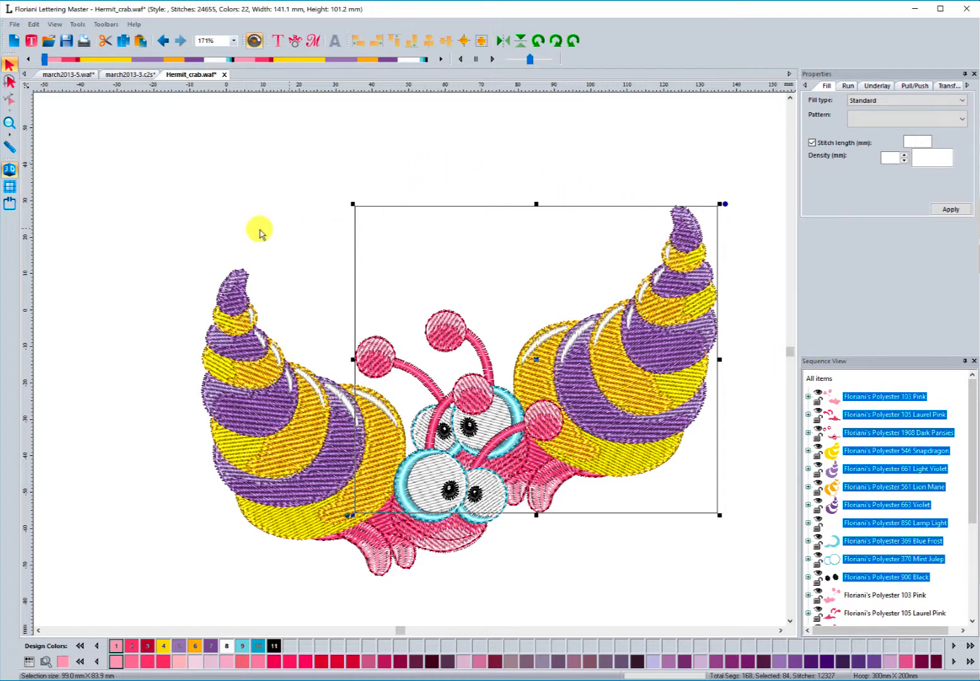
Select both crabs together and apply Horizontal Center Align and Vertical Center Align to them
click(211, 210)
drag(155, 143, 744, 587)
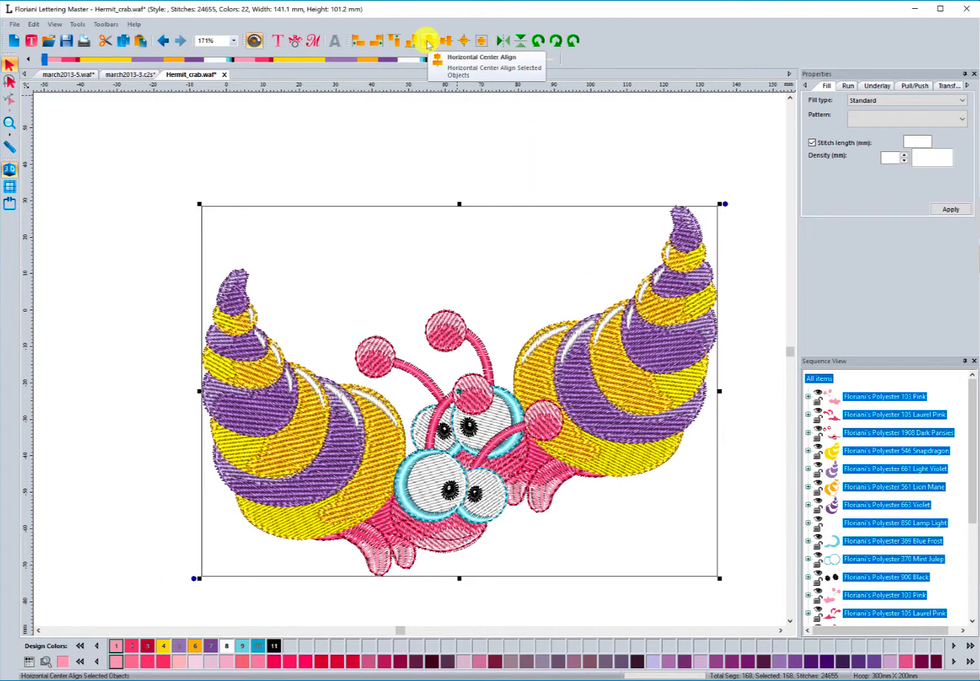
click(428, 41)
click(446, 41)
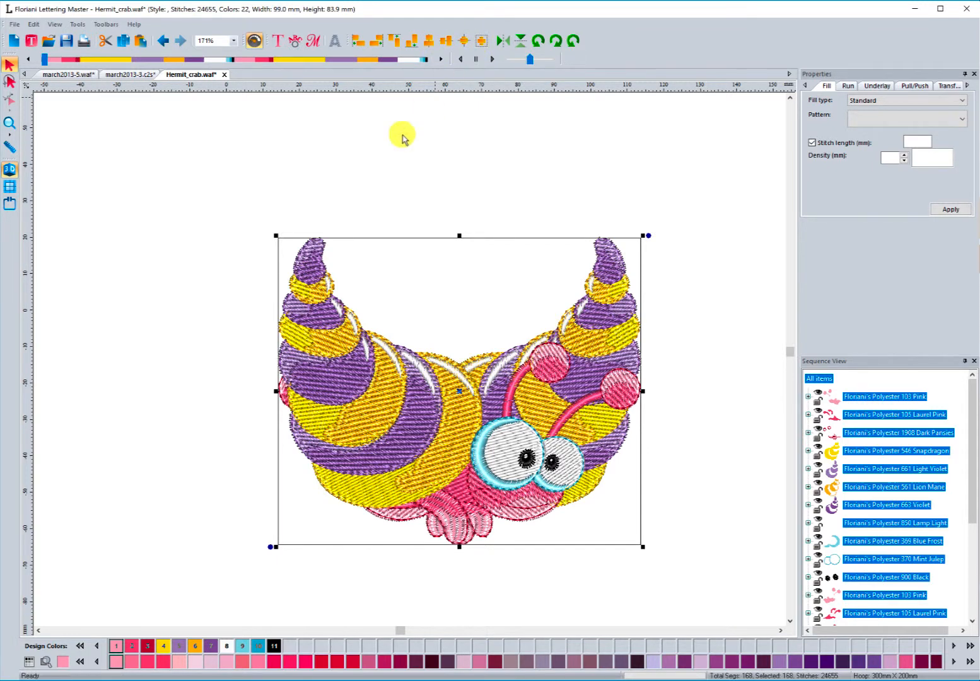
Select only the flipped crab and move it above the original so the design spans about 112 × 164 mm
click(341, 185)
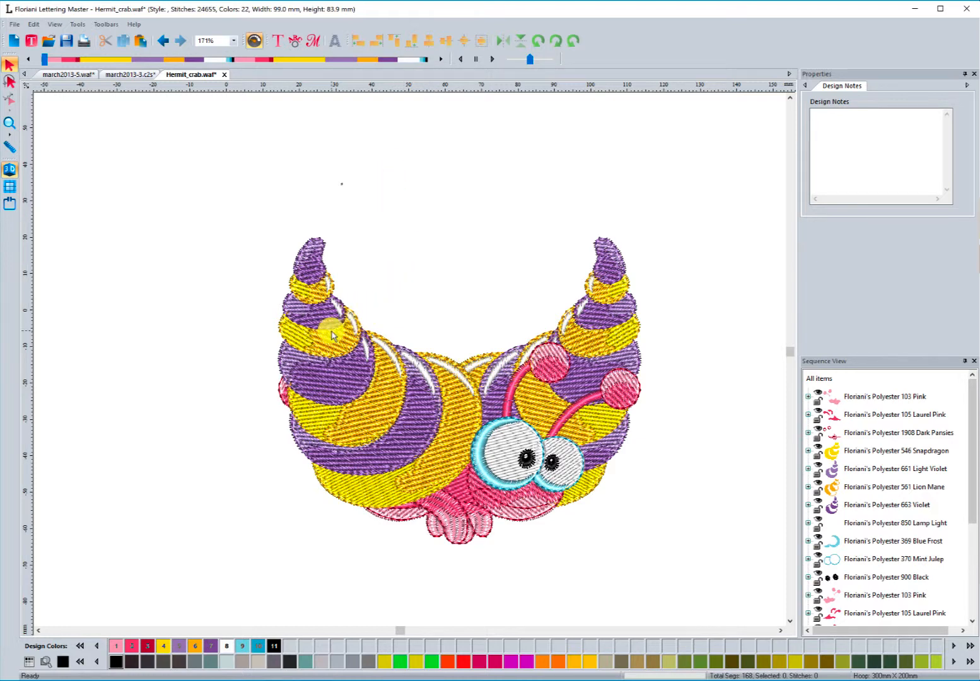
click(338, 360)
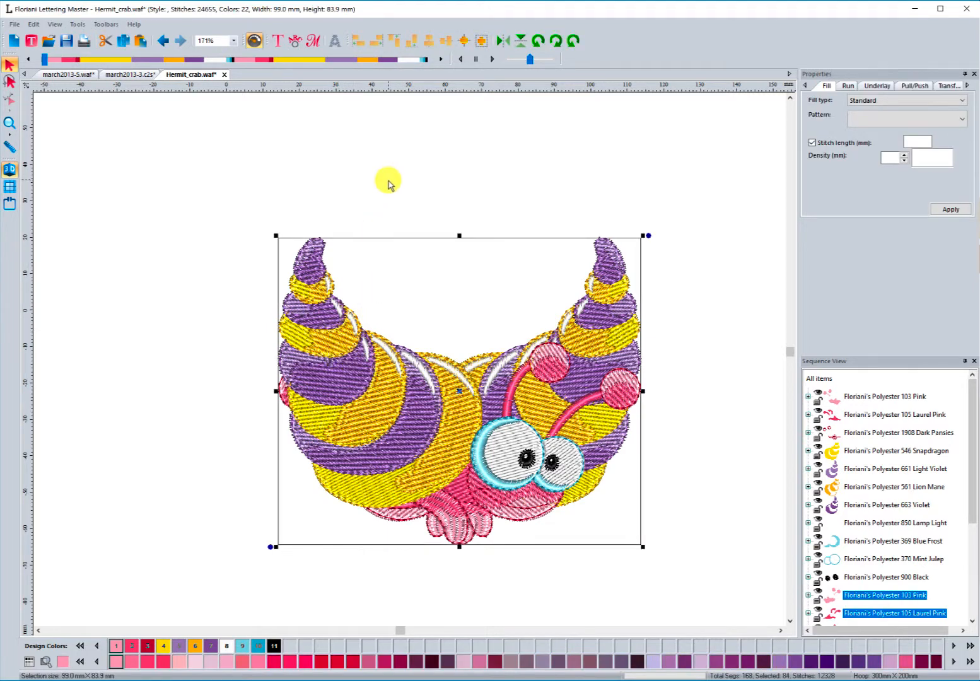
drag(343, 373, 410, 175)
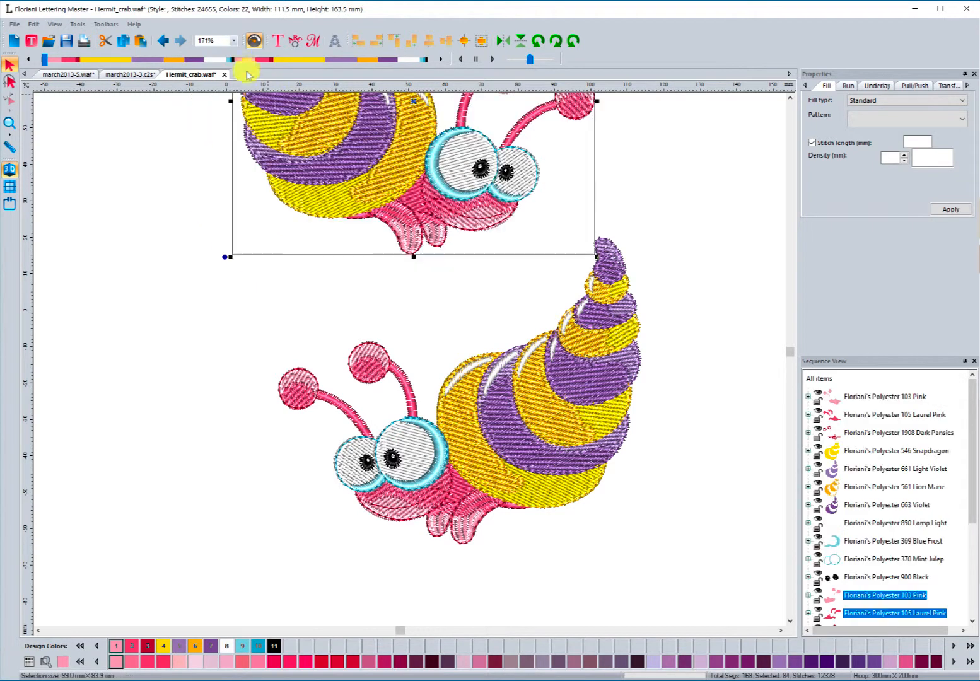
Stretch the flipped crab upward to a height of about 107 mm and leftward to a width of about 123 mm
click(233, 41)
click(224, 73)
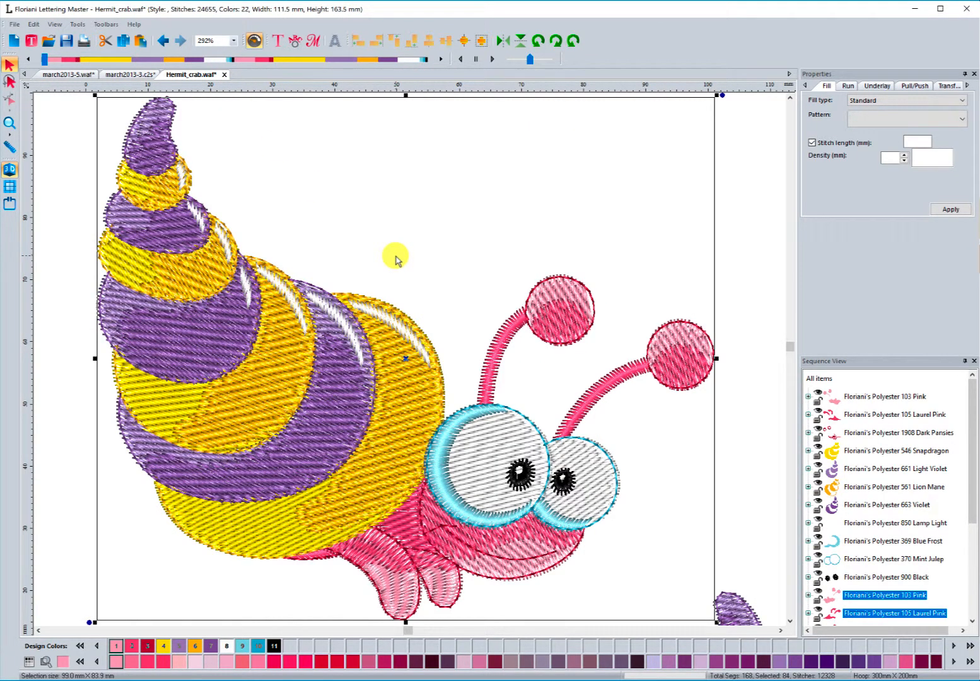
scroll(396, 260, down, 1)
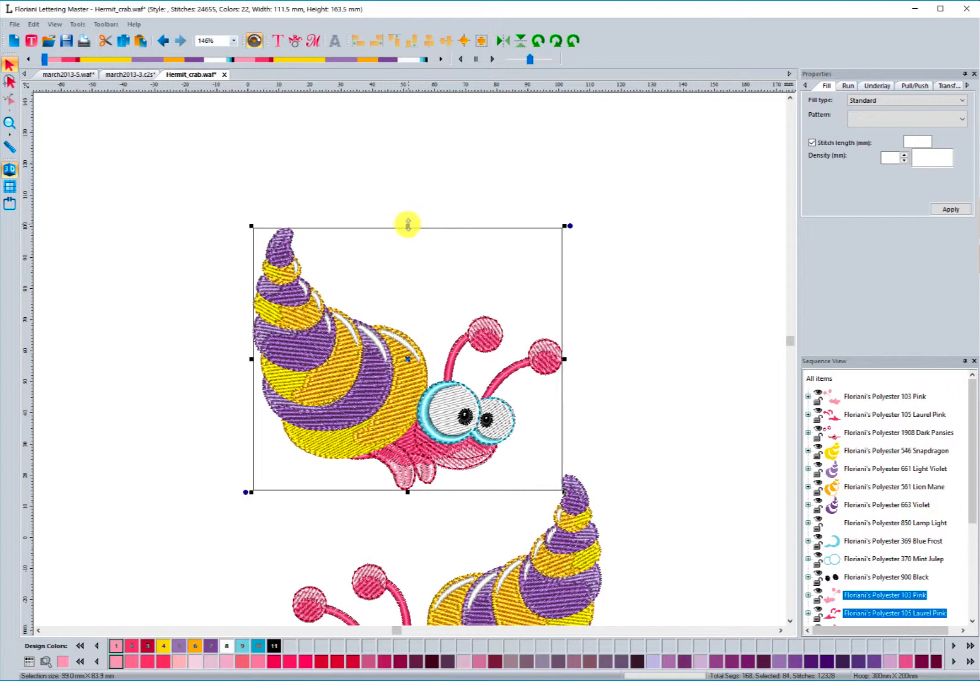
drag(407, 225, 407, 151)
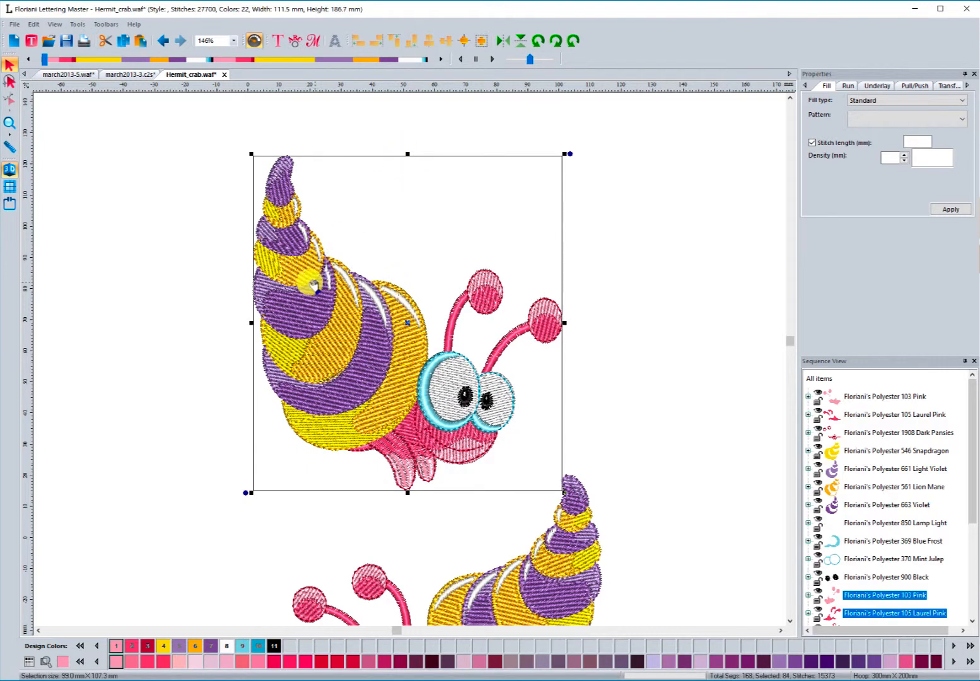
drag(250, 323, 175, 320)
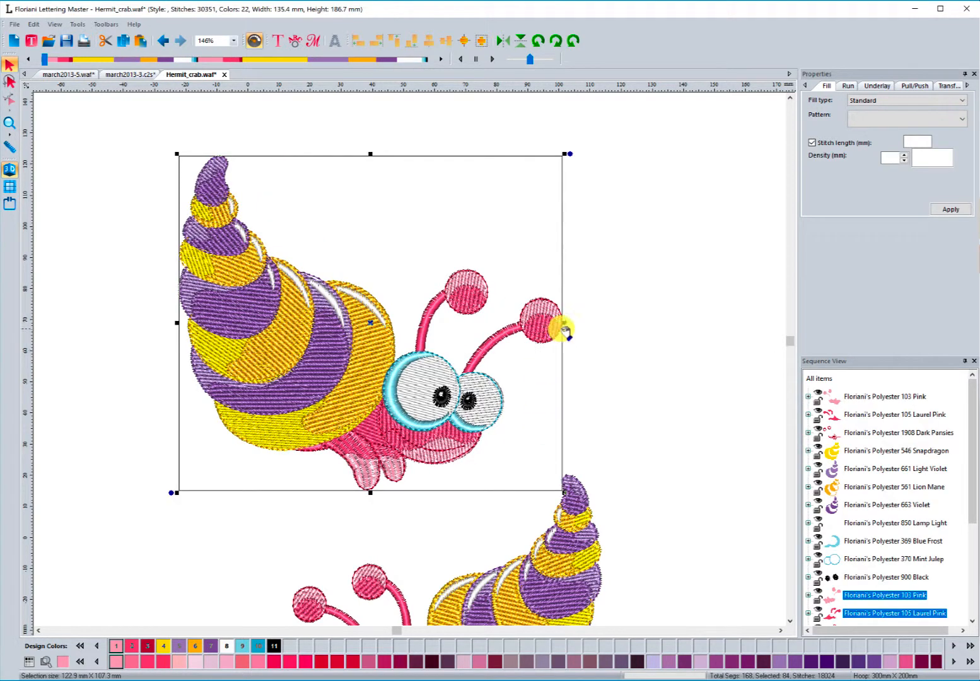
Enlarge the flipped crab proportionally to about 141 × 123 mm and rotate it counterclockwise until it spans about 144 × 102 mm
drag(569, 153, 651, 147)
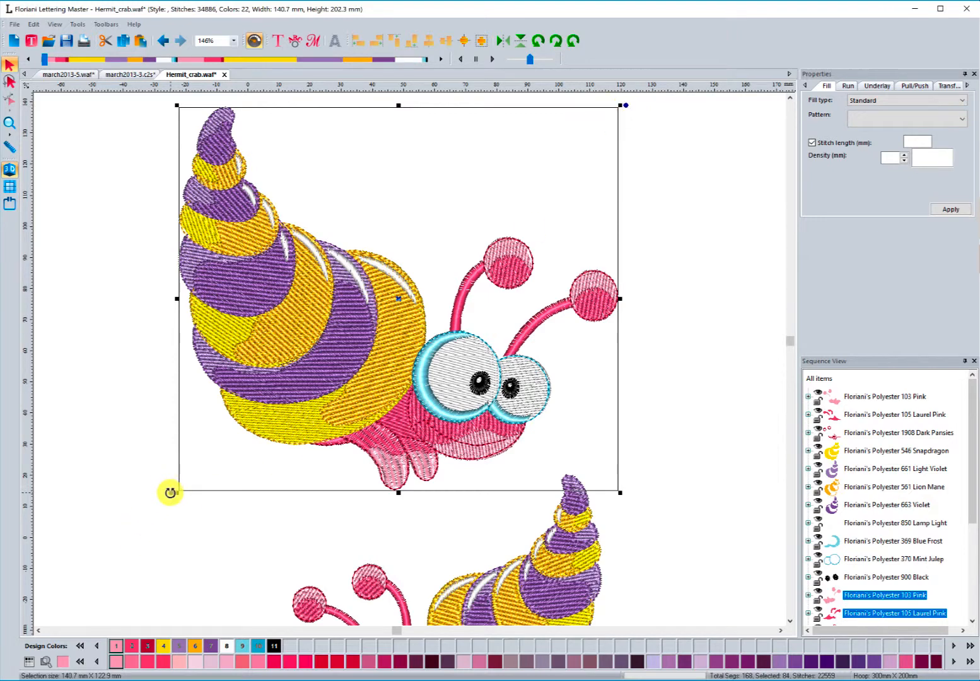
drag(170, 492, 355, 445)
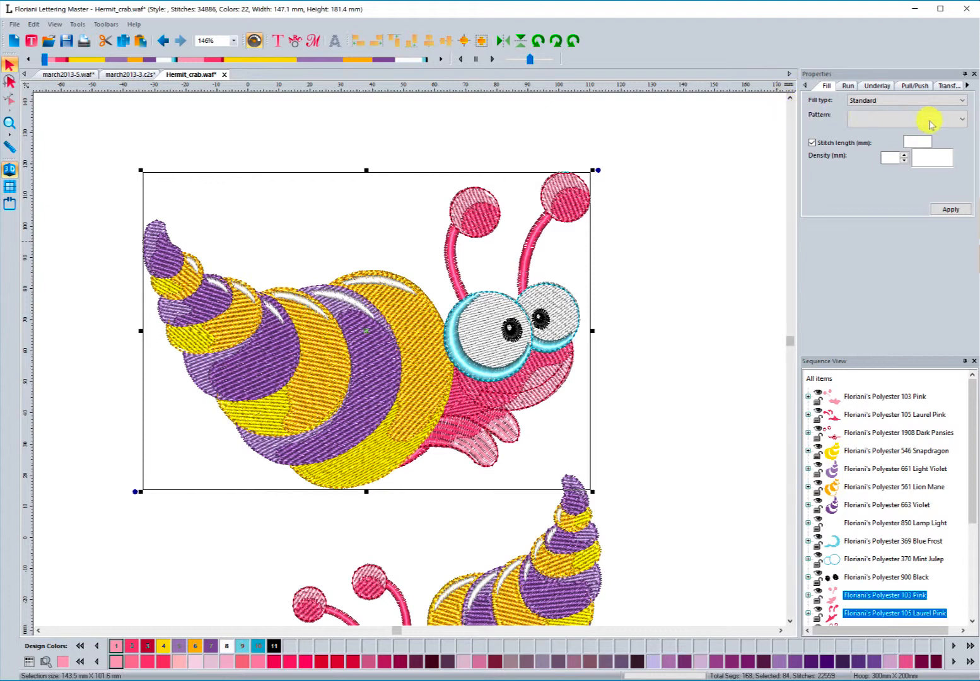
Switch the flipped crab's transform units to inches and enter a proportional width of 6, followed by a height of 5
click(957, 86)
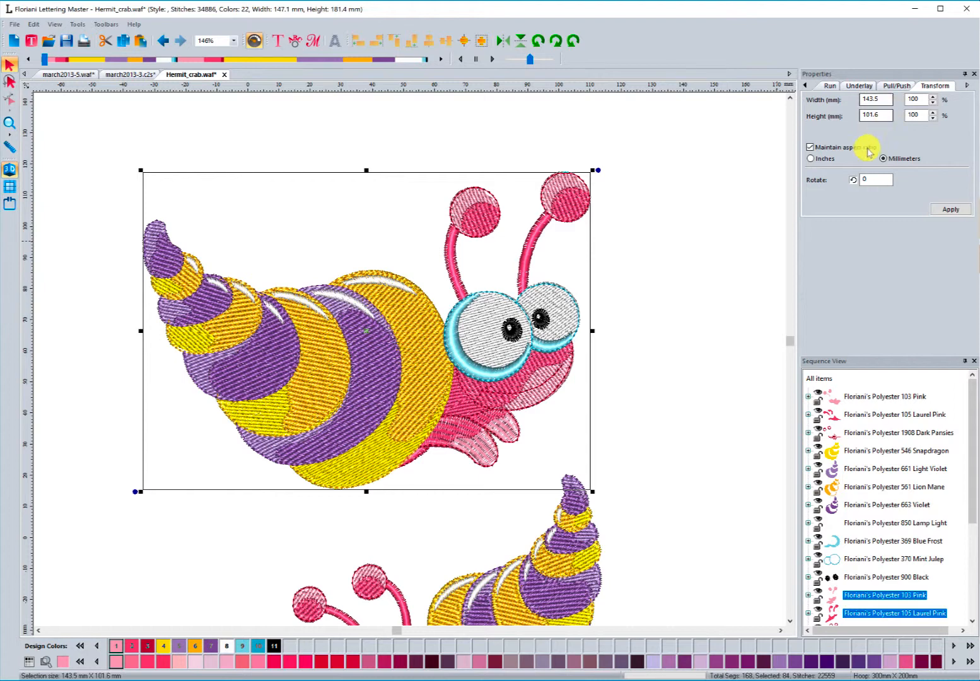
click(812, 162)
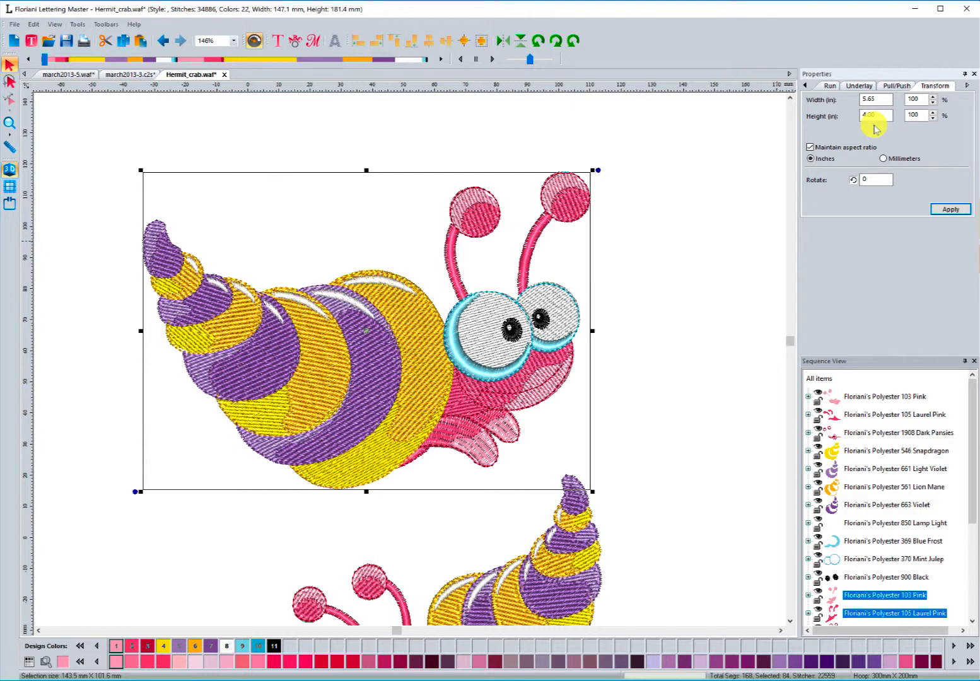
click(873, 99)
text(6)
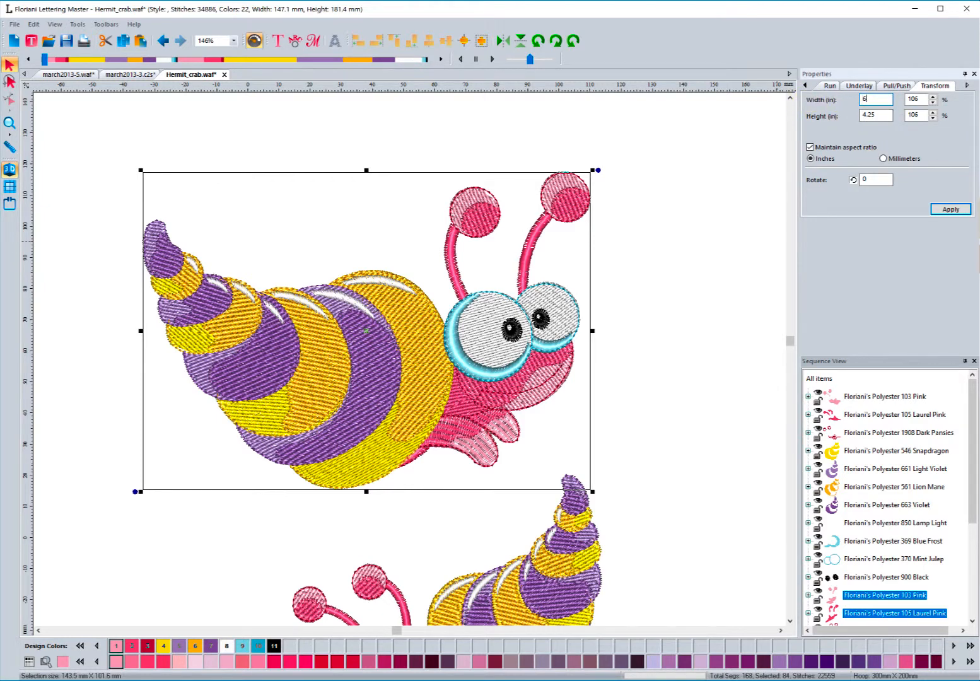
click(877, 114)
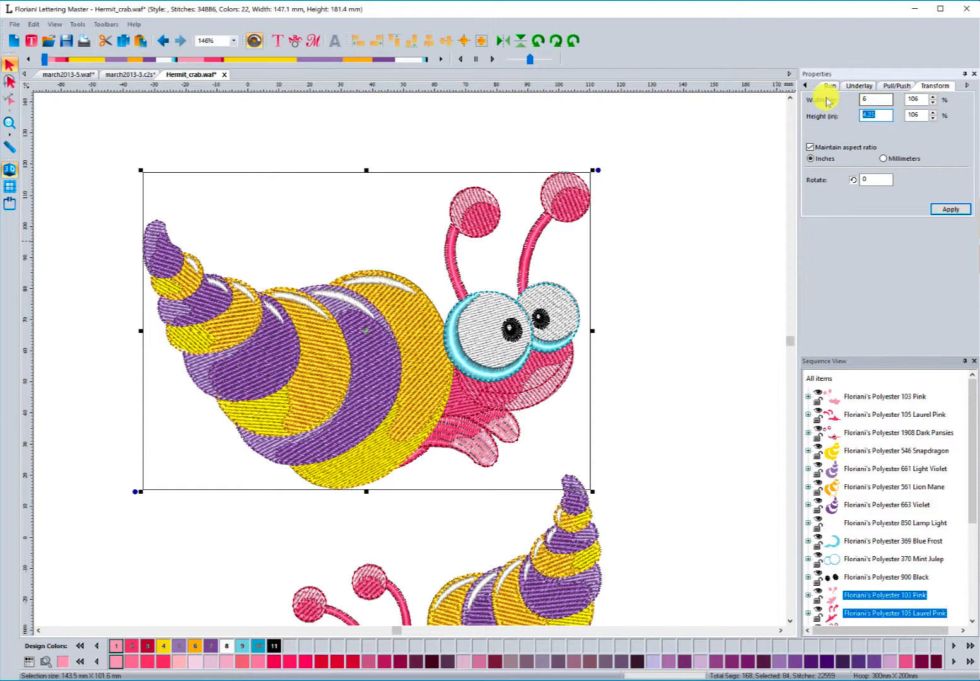
text(5)
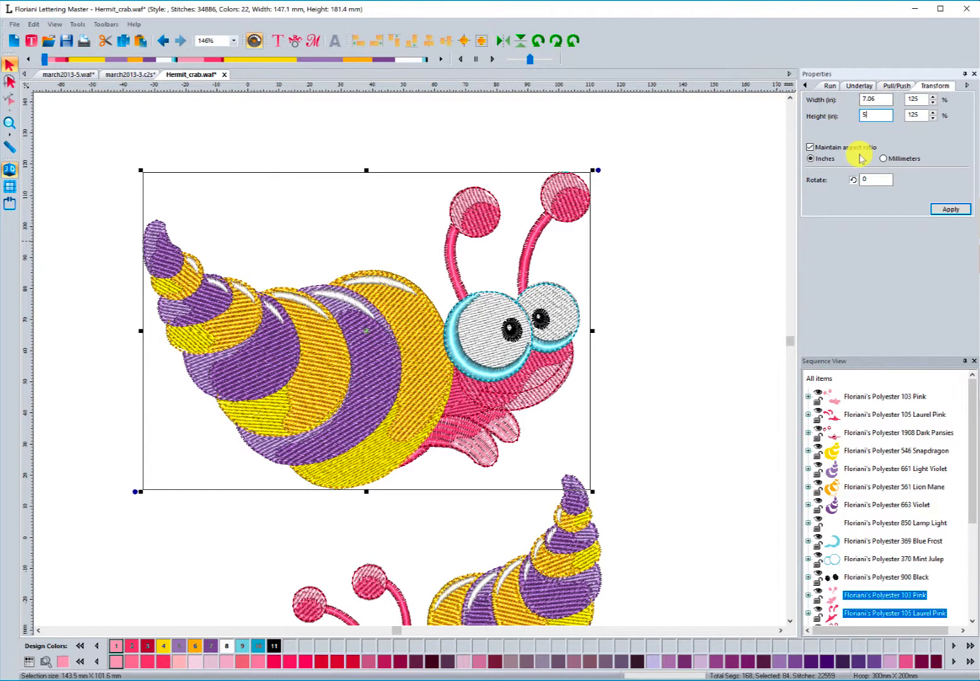
Resize the flipped crab to 8 × 5 inches without maintaining the aspect ratio, undo the resize and turn Maintain aspect ratio back on
click(809, 149)
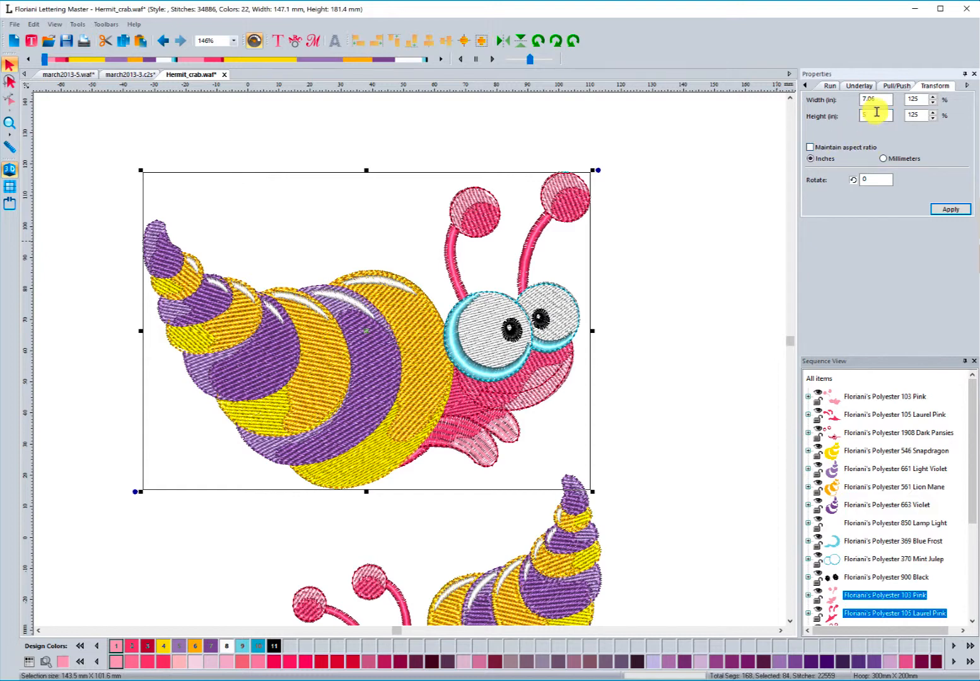
drag(881, 99, 839, 103)
text(8)
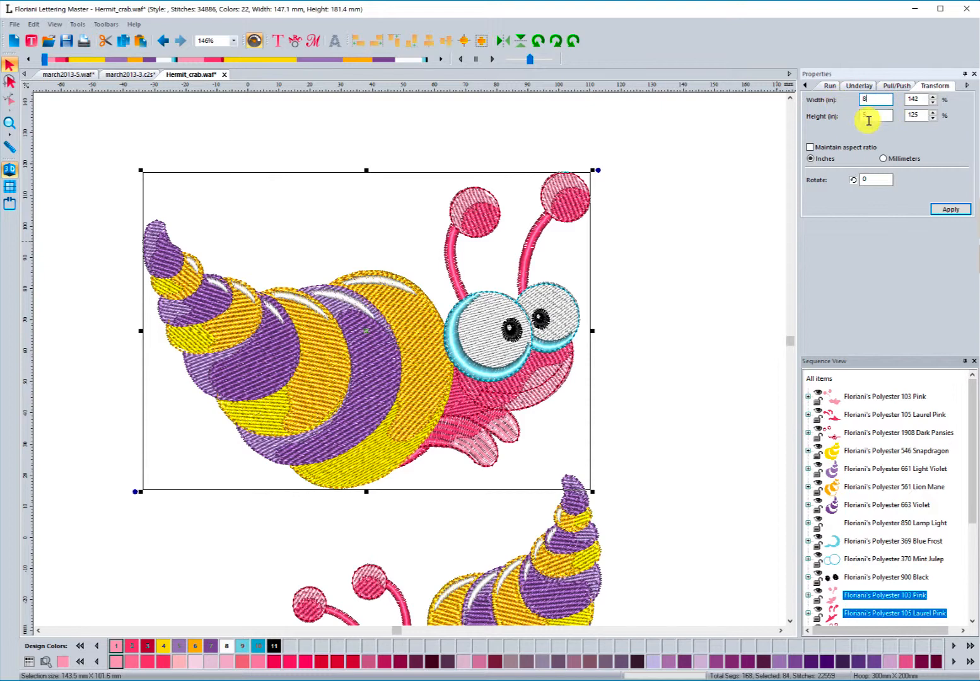
click(943, 208)
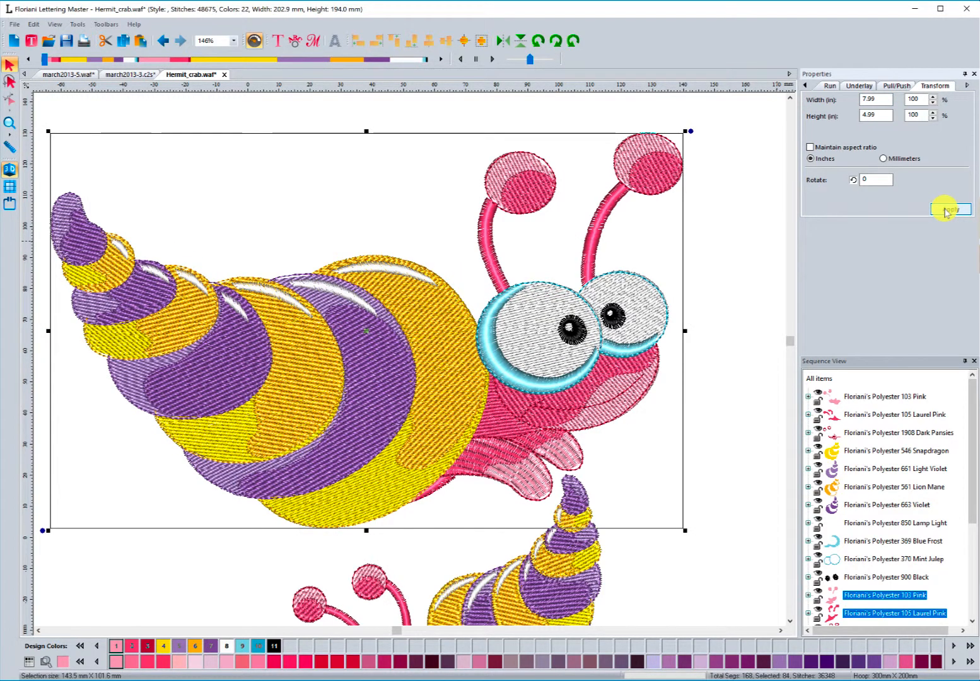
click(163, 40)
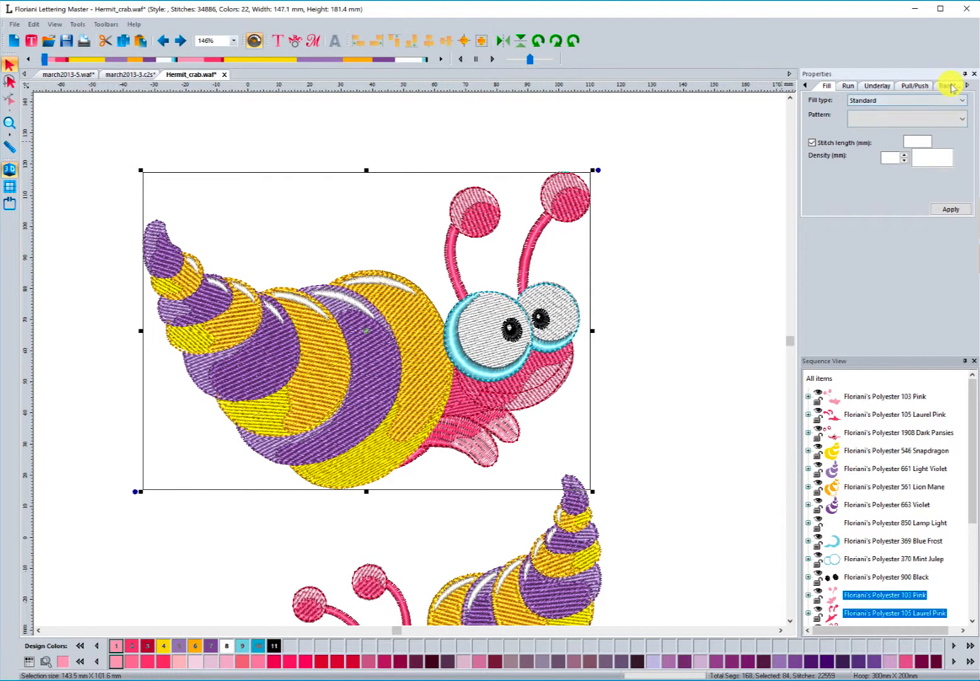
click(945, 85)
click(810, 147)
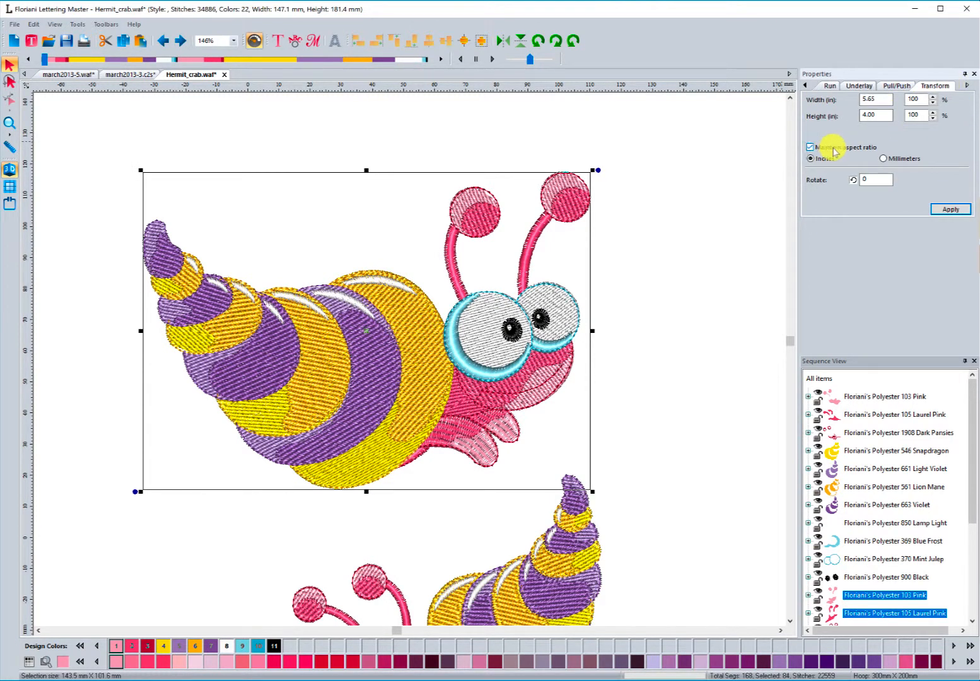
Rotate the flipped crab by 44 degrees and undo the rotation
click(859, 181)
text(44)
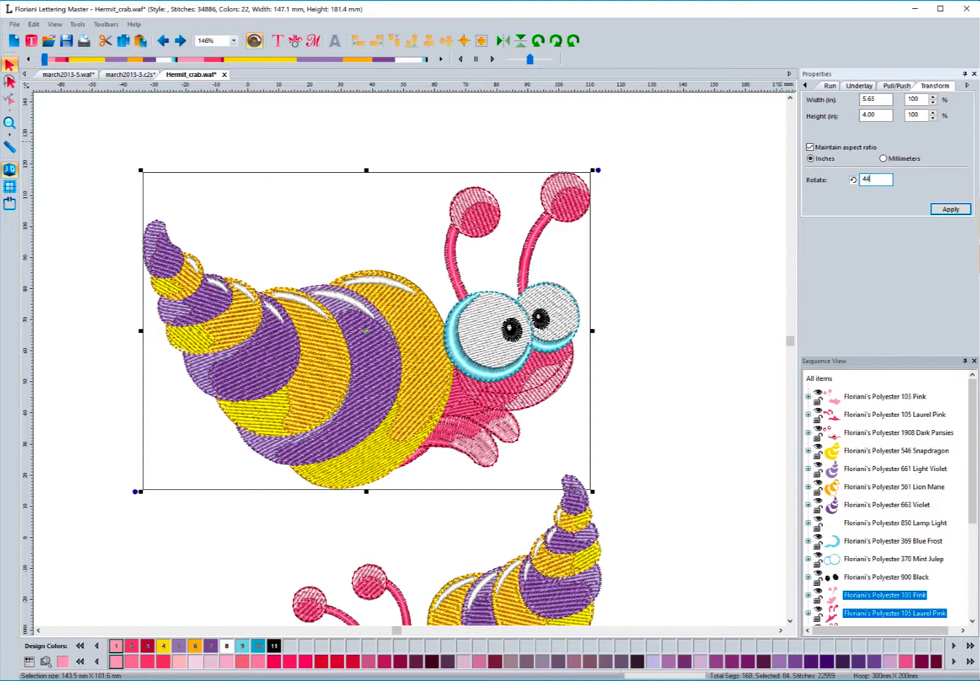
click(935, 207)
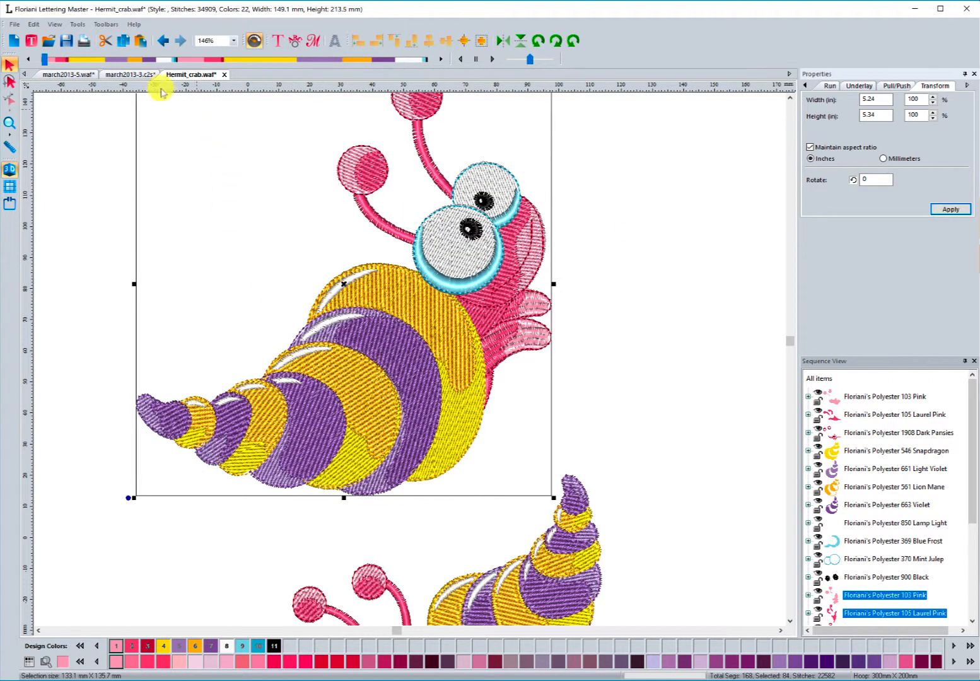
click(160, 43)
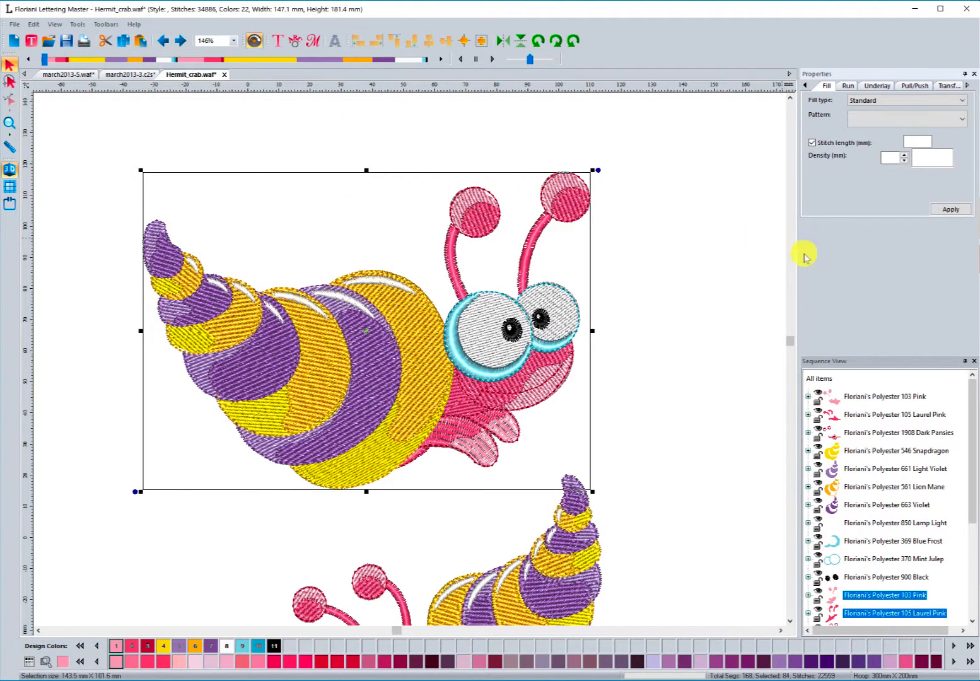
Scale the flipped crab to 150% of its size with the aspect ratio maintained
click(943, 86)
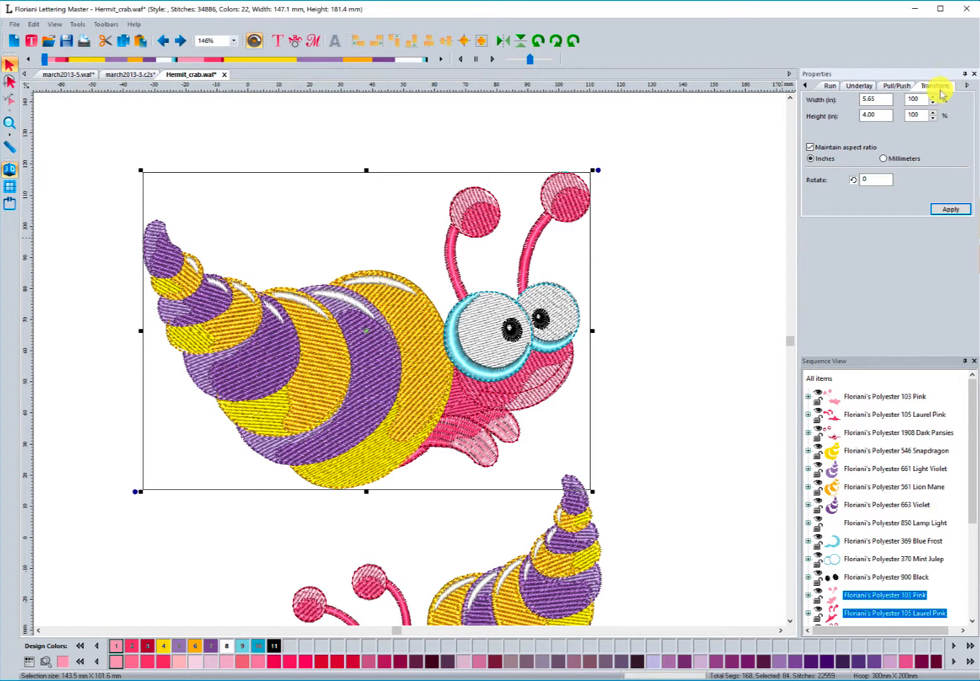
click(875, 103)
click(933, 97)
click(933, 97)
click(934, 97)
click(933, 96)
click(932, 102)
click(932, 102)
click(931, 102)
click(932, 102)
click(932, 102)
click(932, 102)
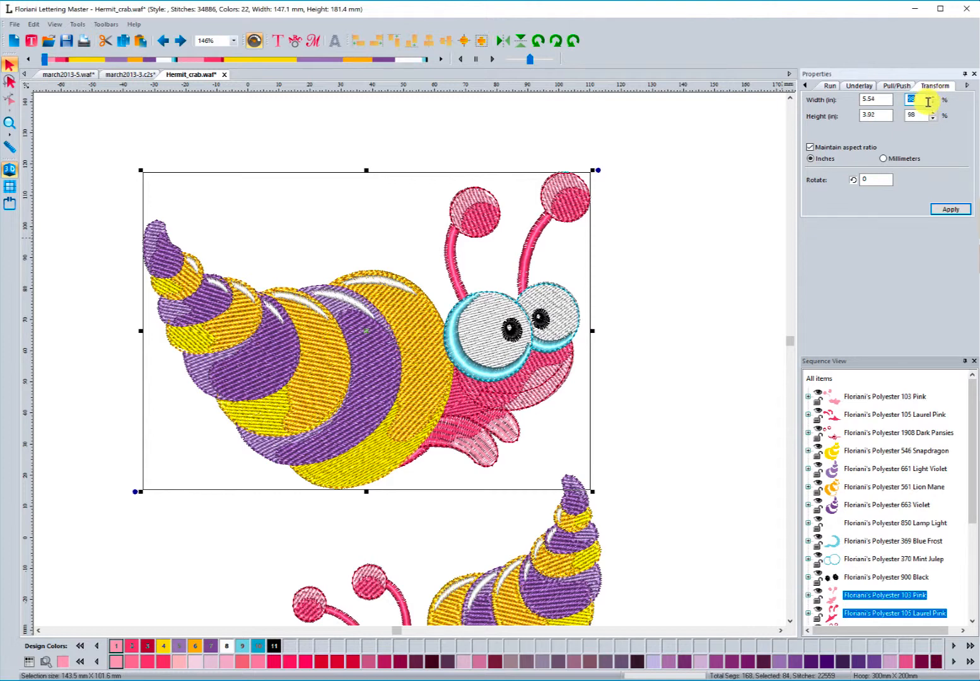
text(150)
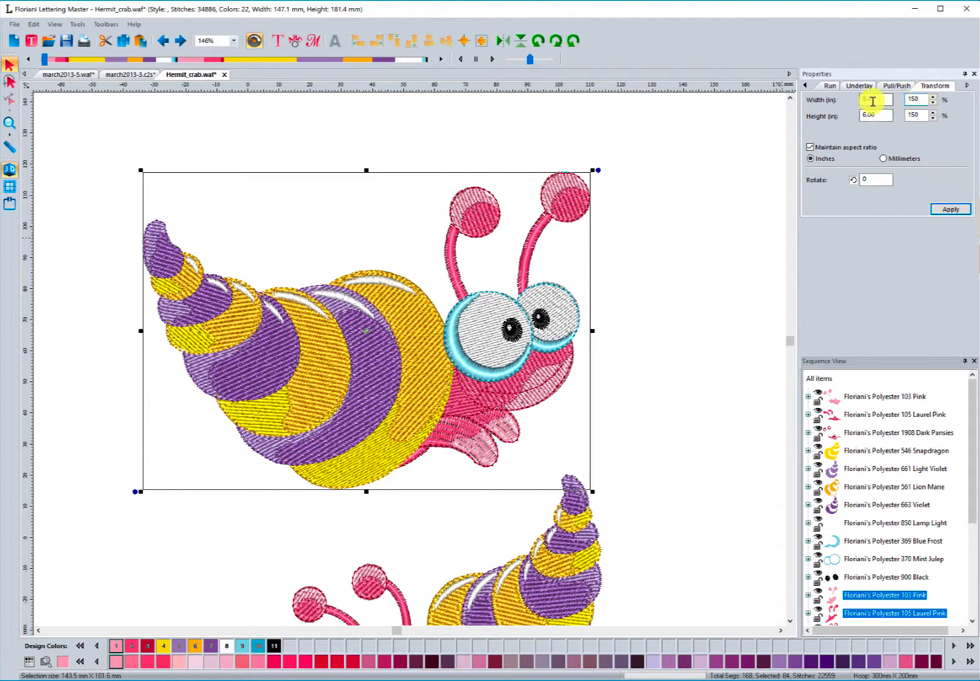
click(948, 207)
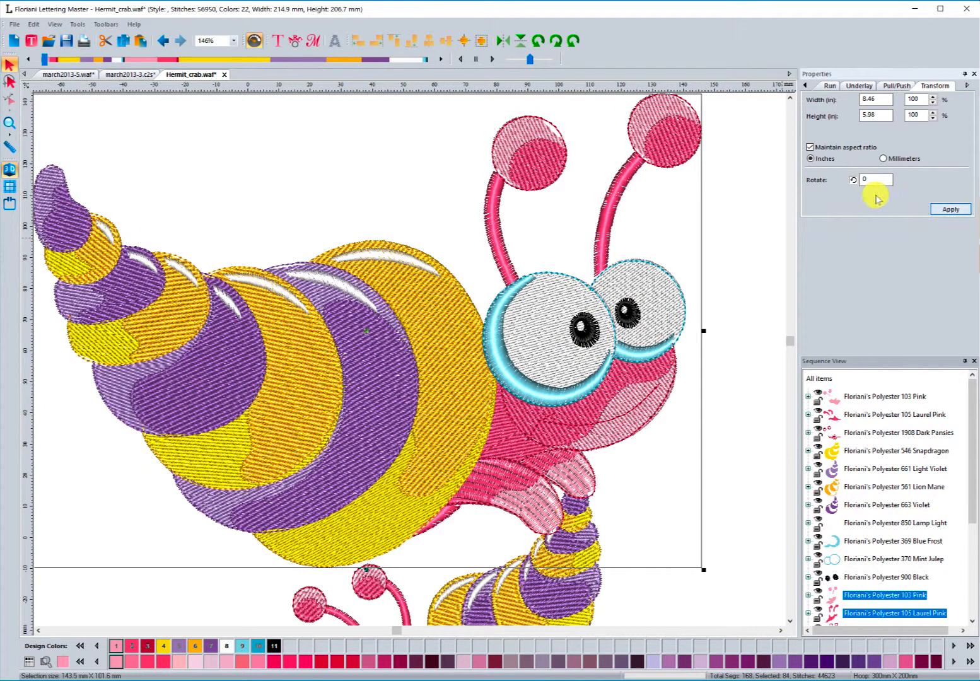
Zoom out with the magnifying glass to view both crabs in full
click(10, 124)
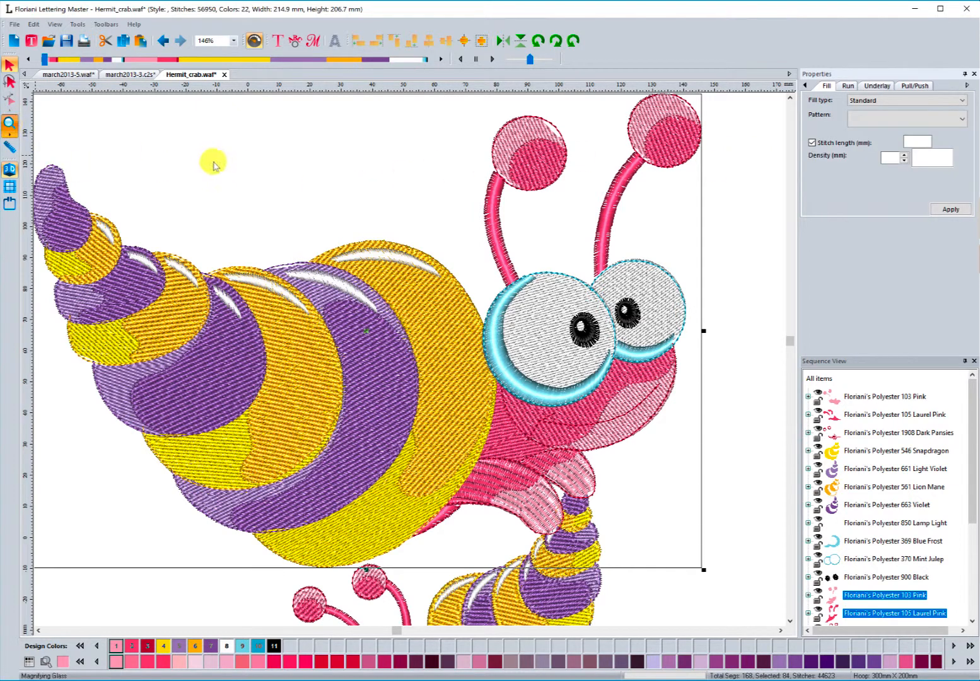
right_click(239, 175)
scroll(325, 244, down, 2)
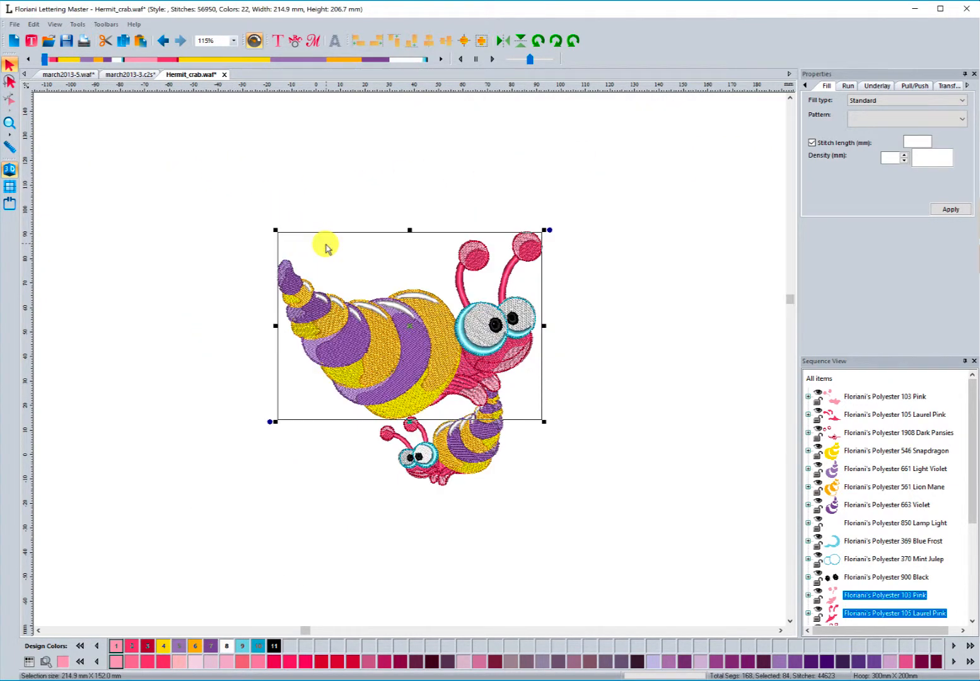
click(315, 293)
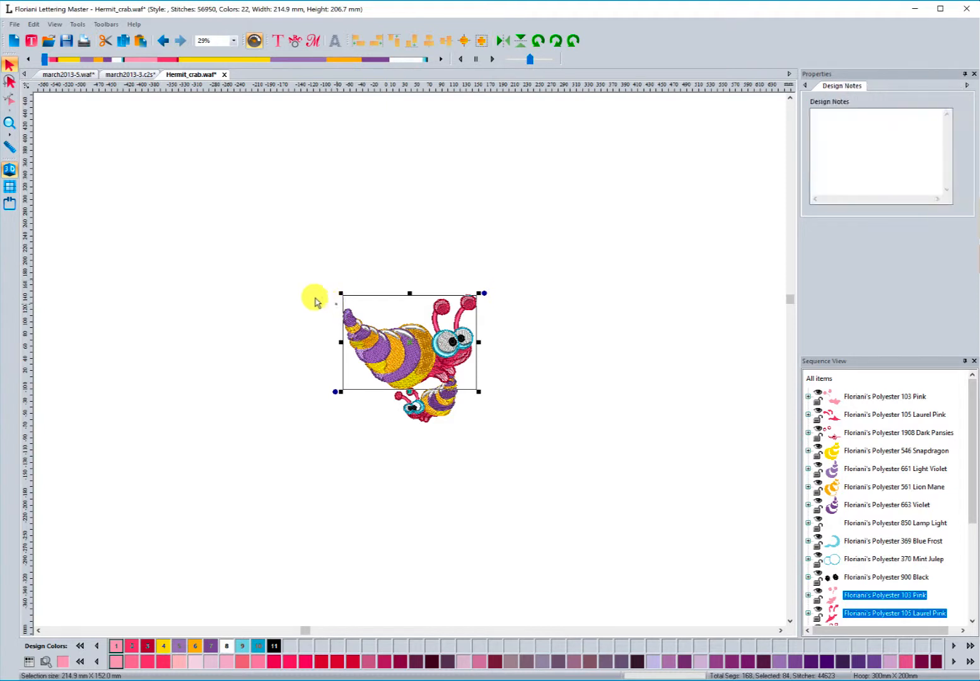